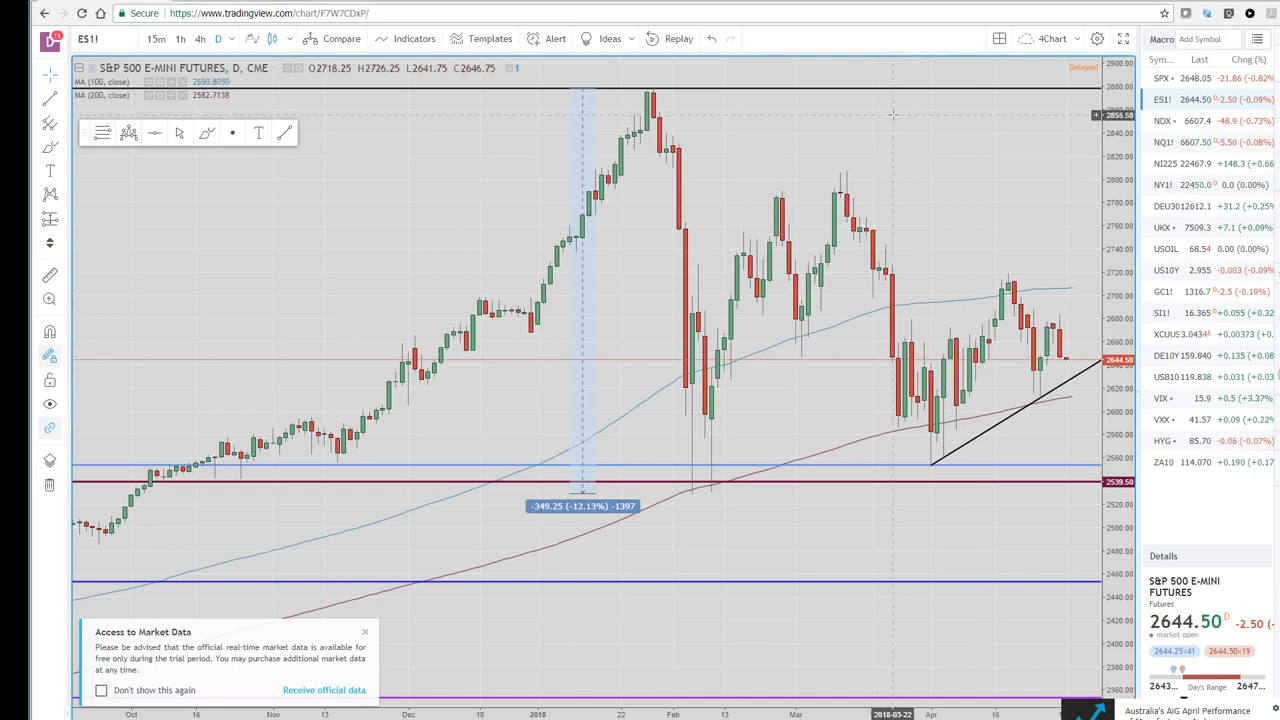
Draw a descending trendline from the March high to a later lower high, closing the triangle
scroll(1036, 268, up, 5)
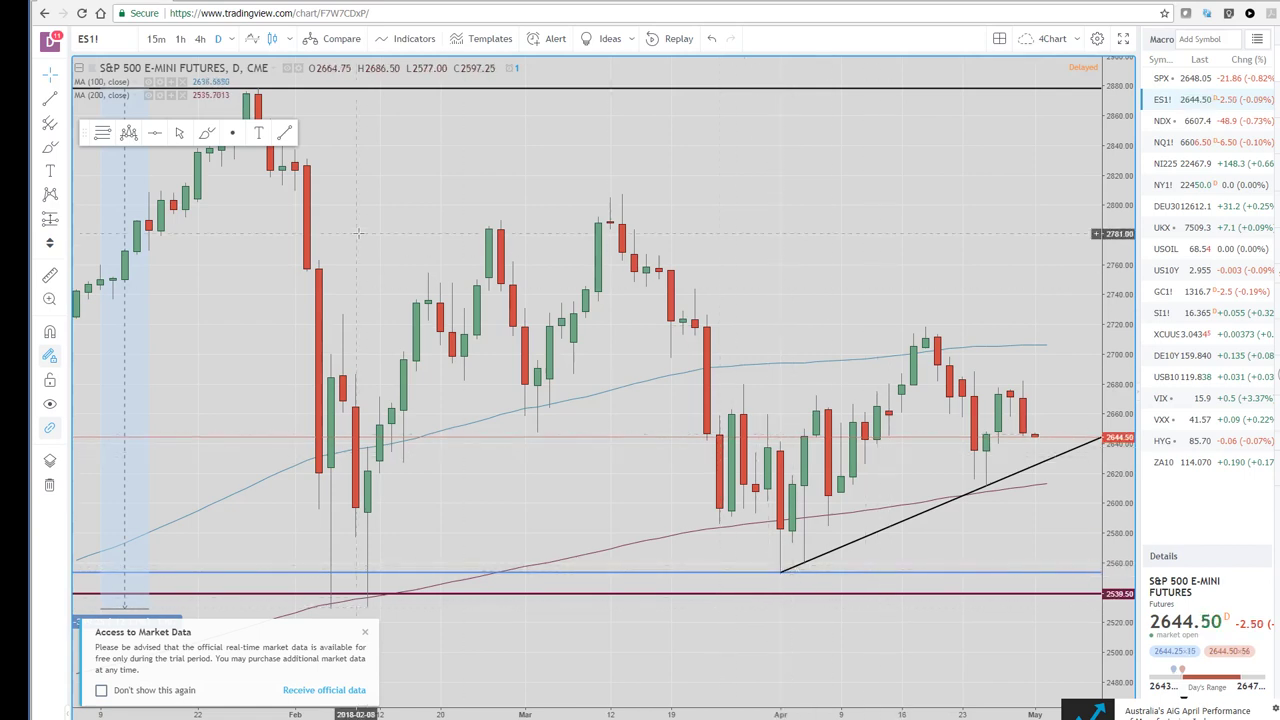
click(50, 100)
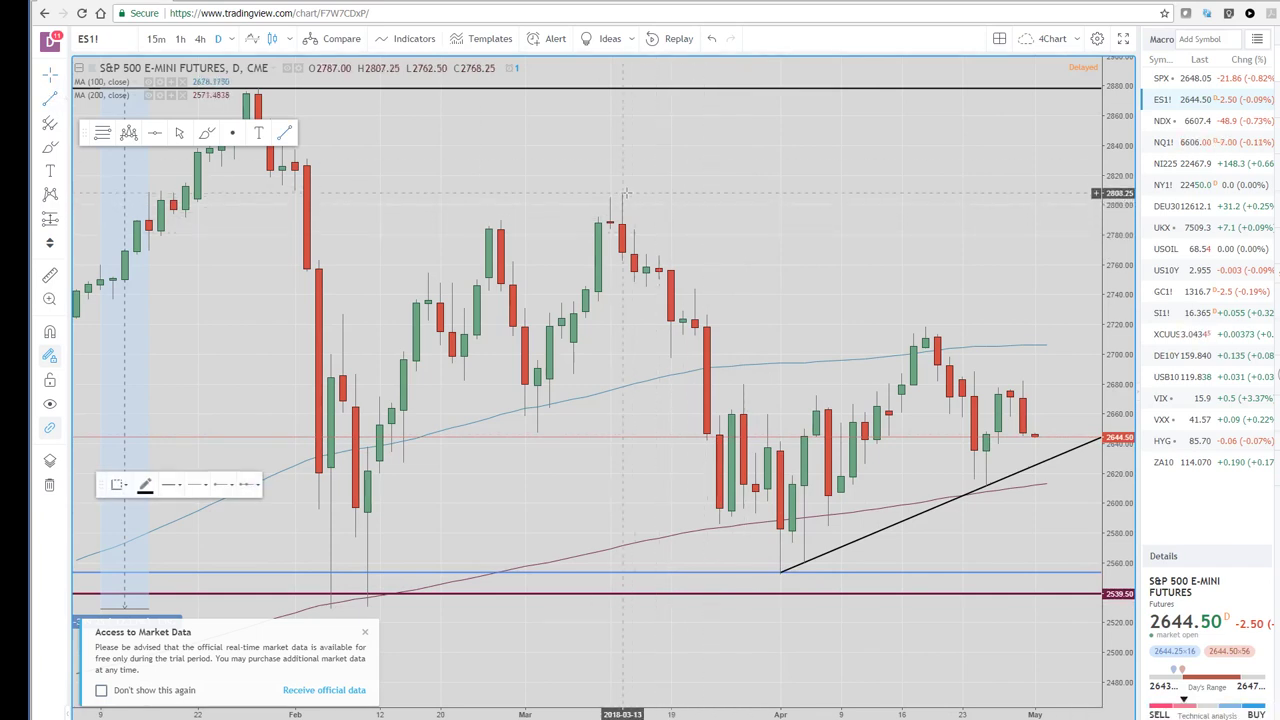
click(622, 193)
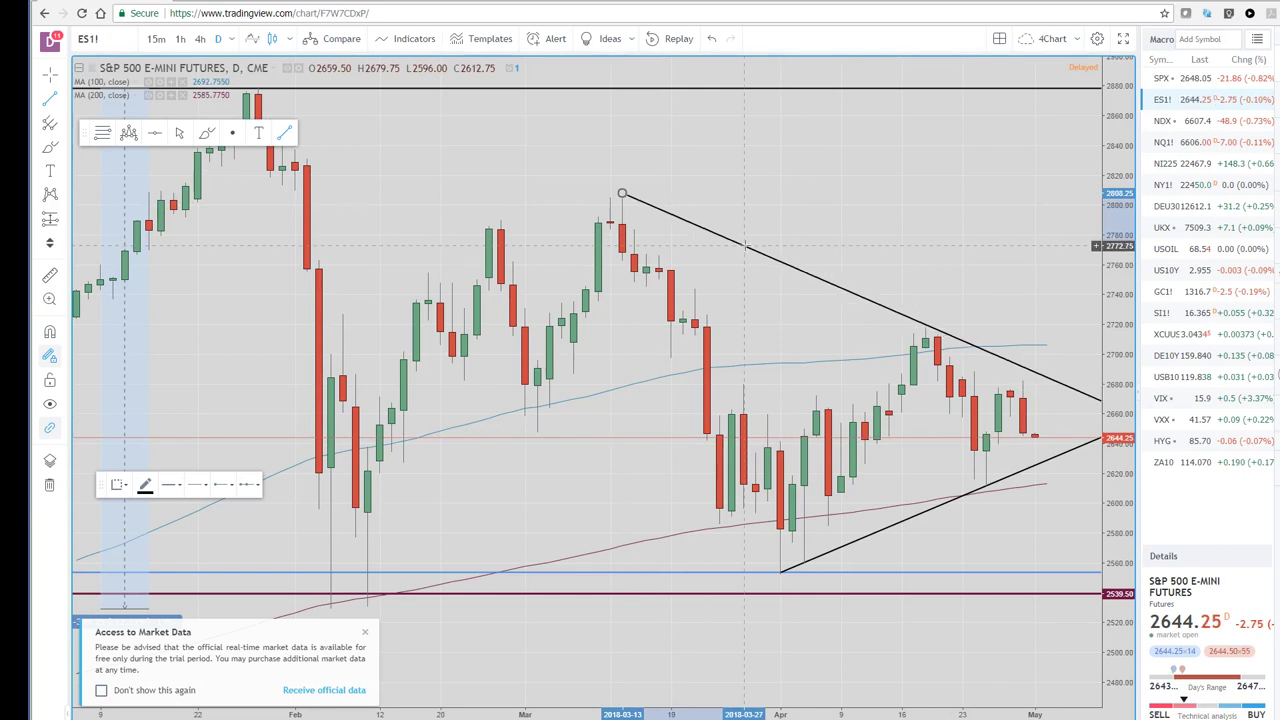
click(743, 246)
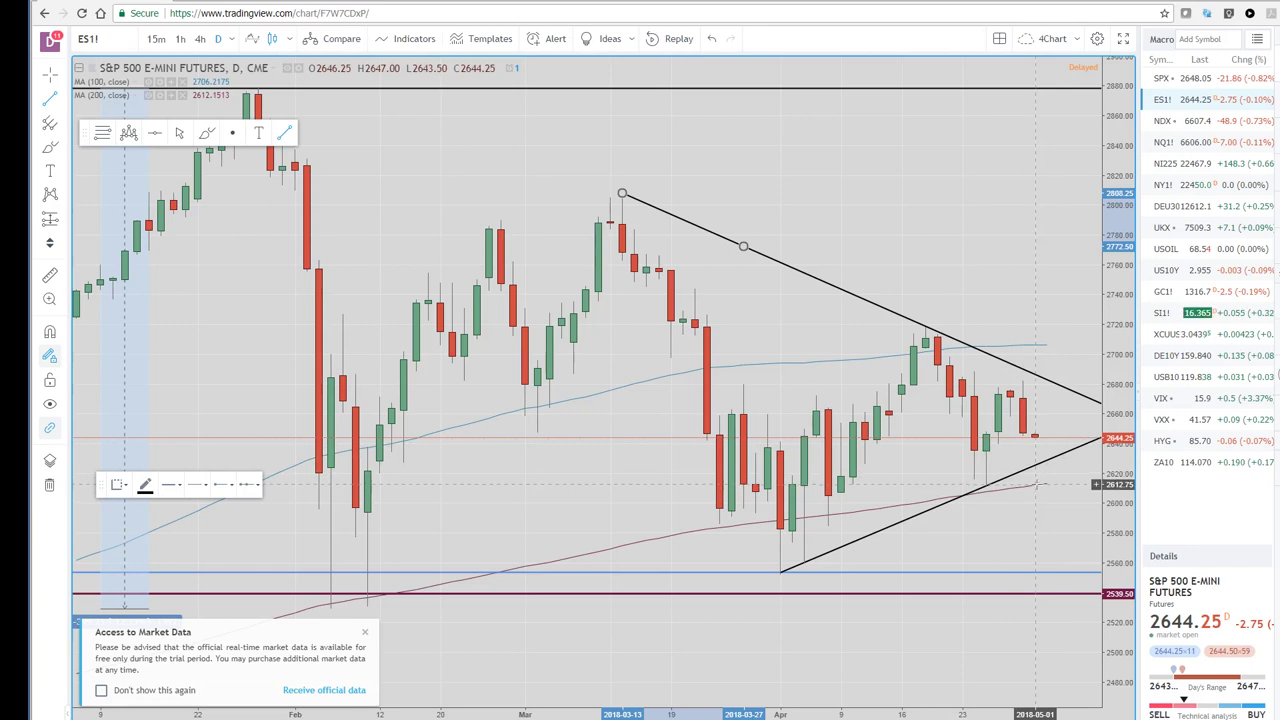
scroll(841, 423, down, 2)
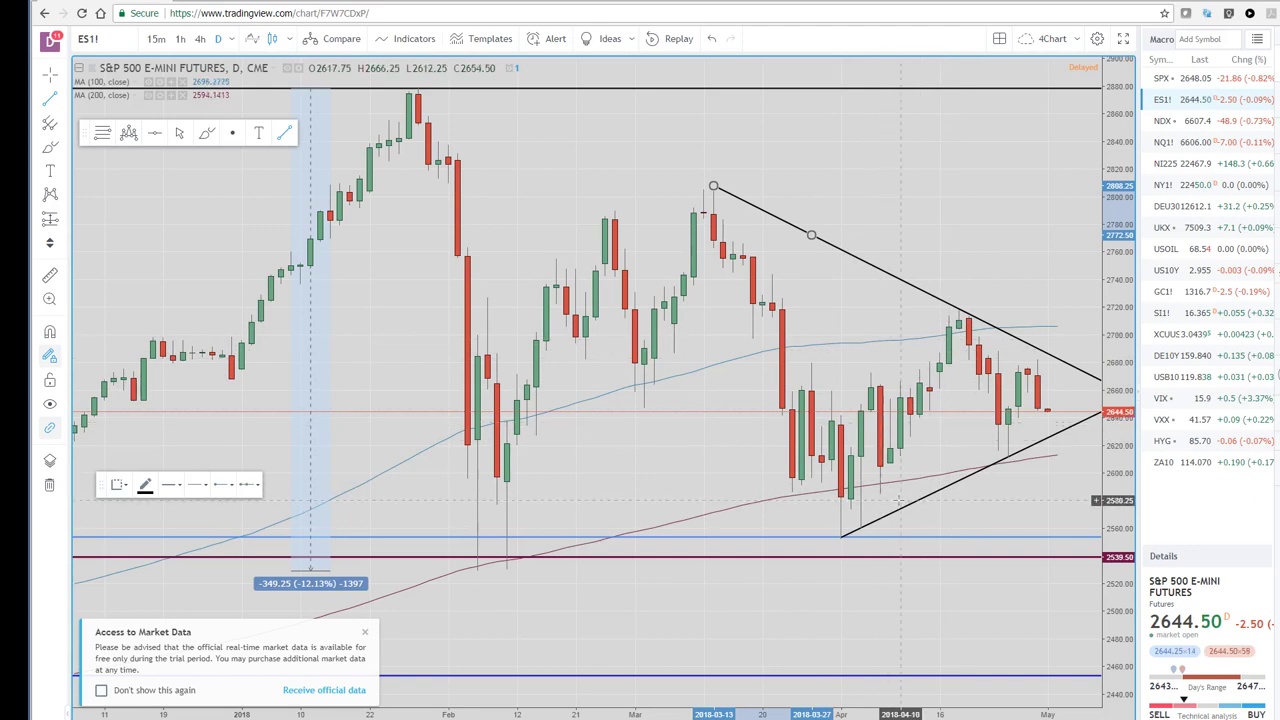
Review the NQ1! daily chart and its Fibonacci retracement, then switch to NY1!
click(1164, 142)
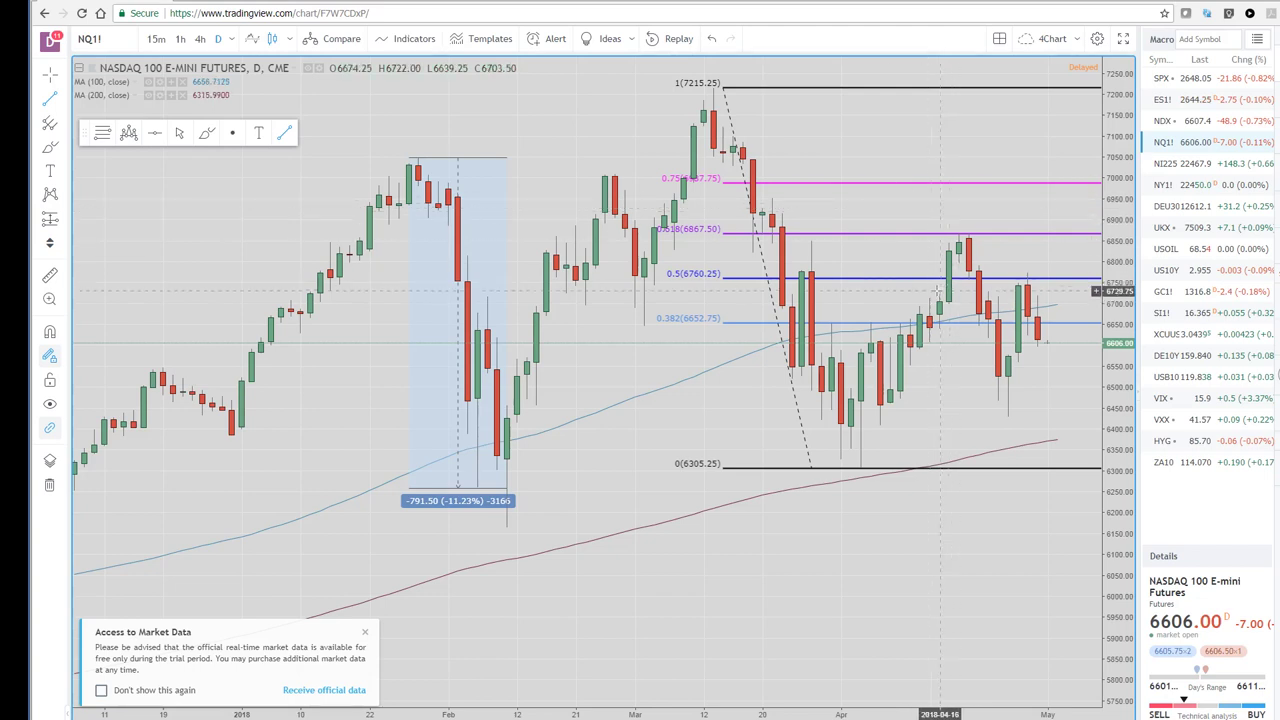
scroll(868, 355, up, 1)
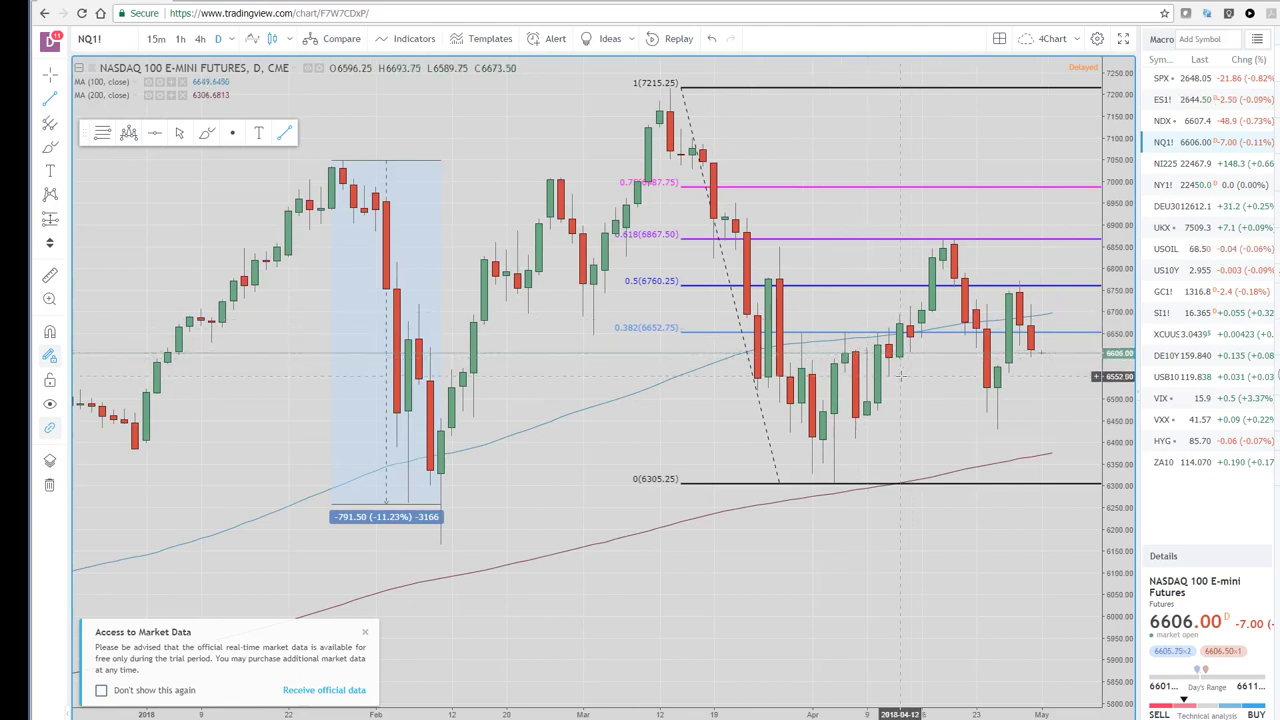
scroll(898, 412, down, 2)
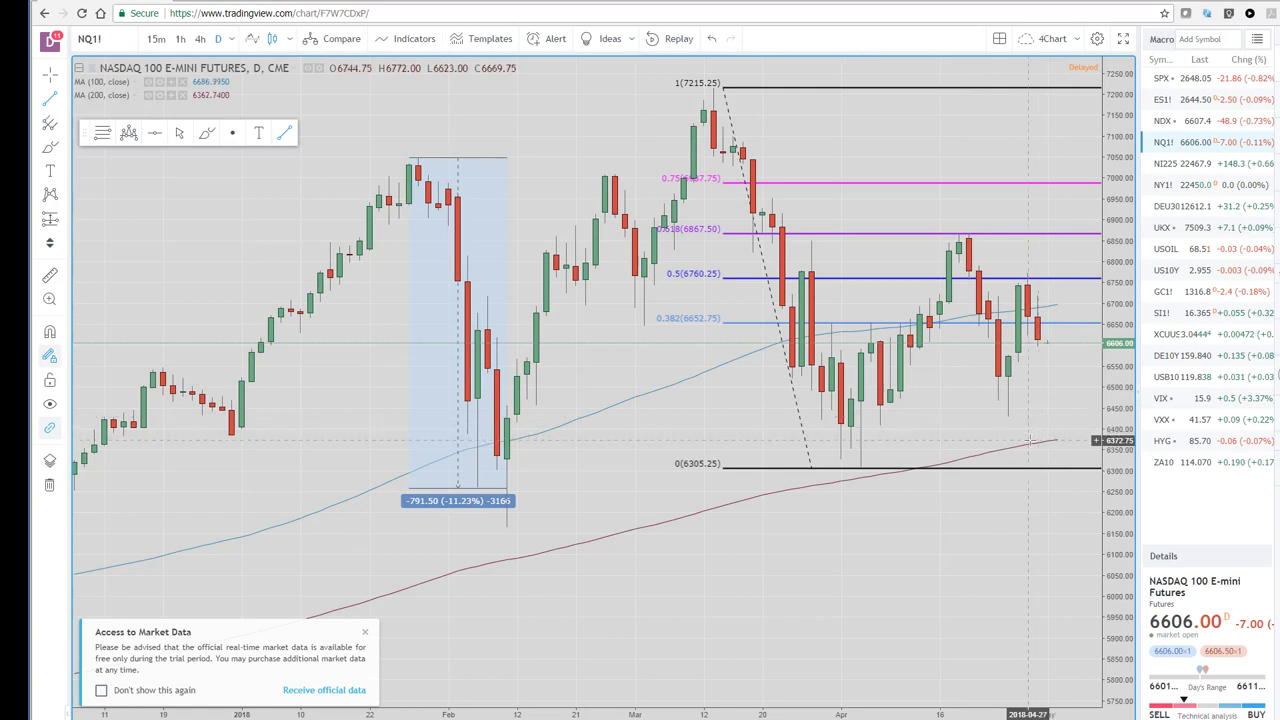
scroll(965, 465, down, 3)
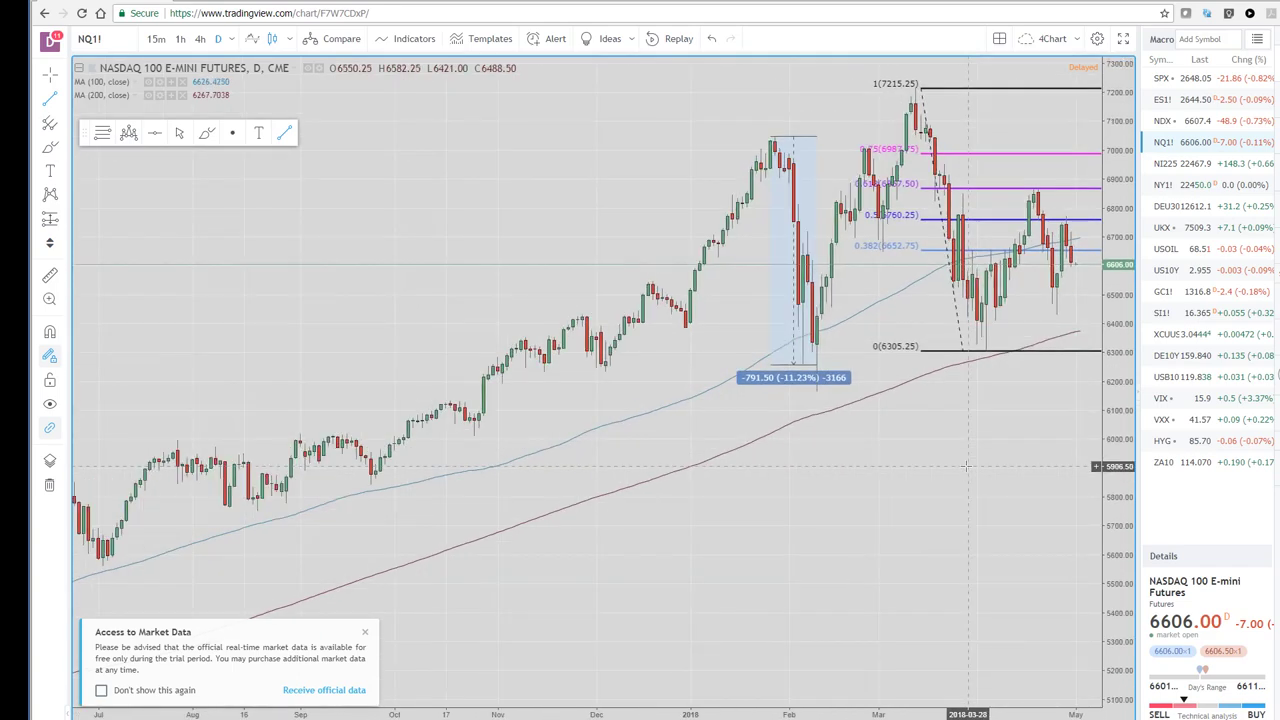
scroll(983, 383, up, 2)
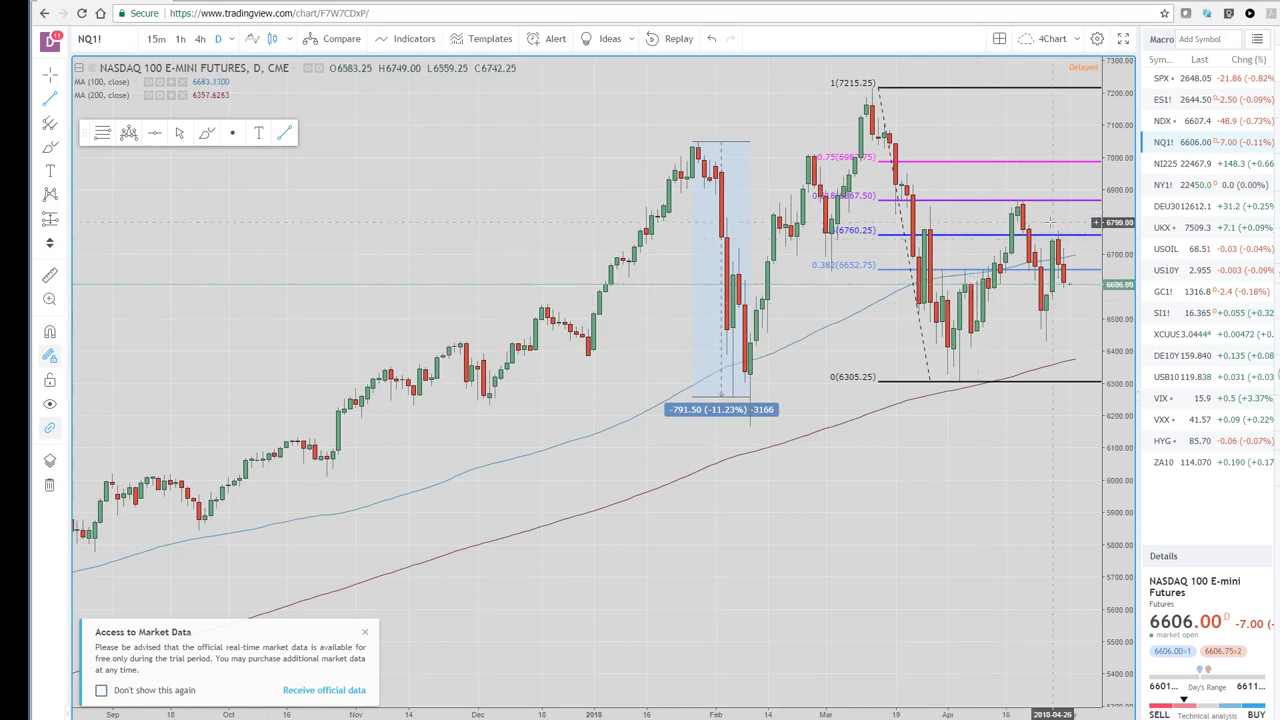
click(1160, 188)
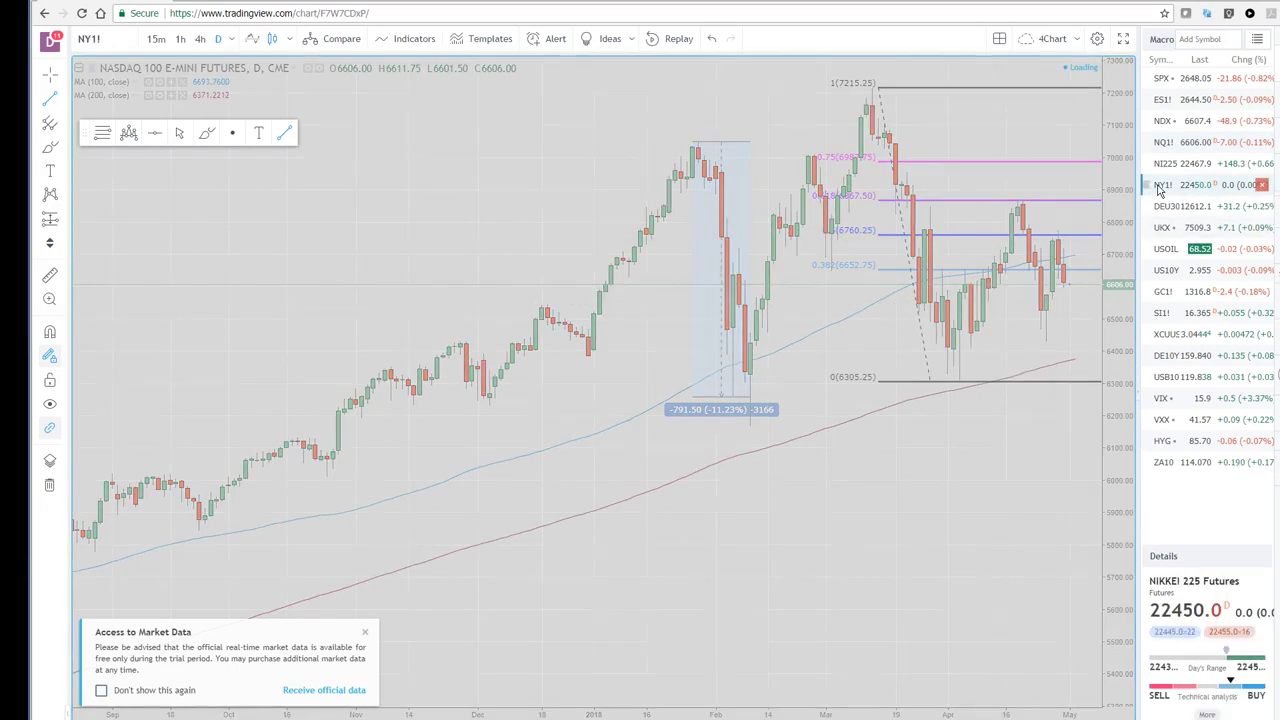
Zoom in on the Nikkei 225 futures daily chart
scroll(1000, 258, up, 5)
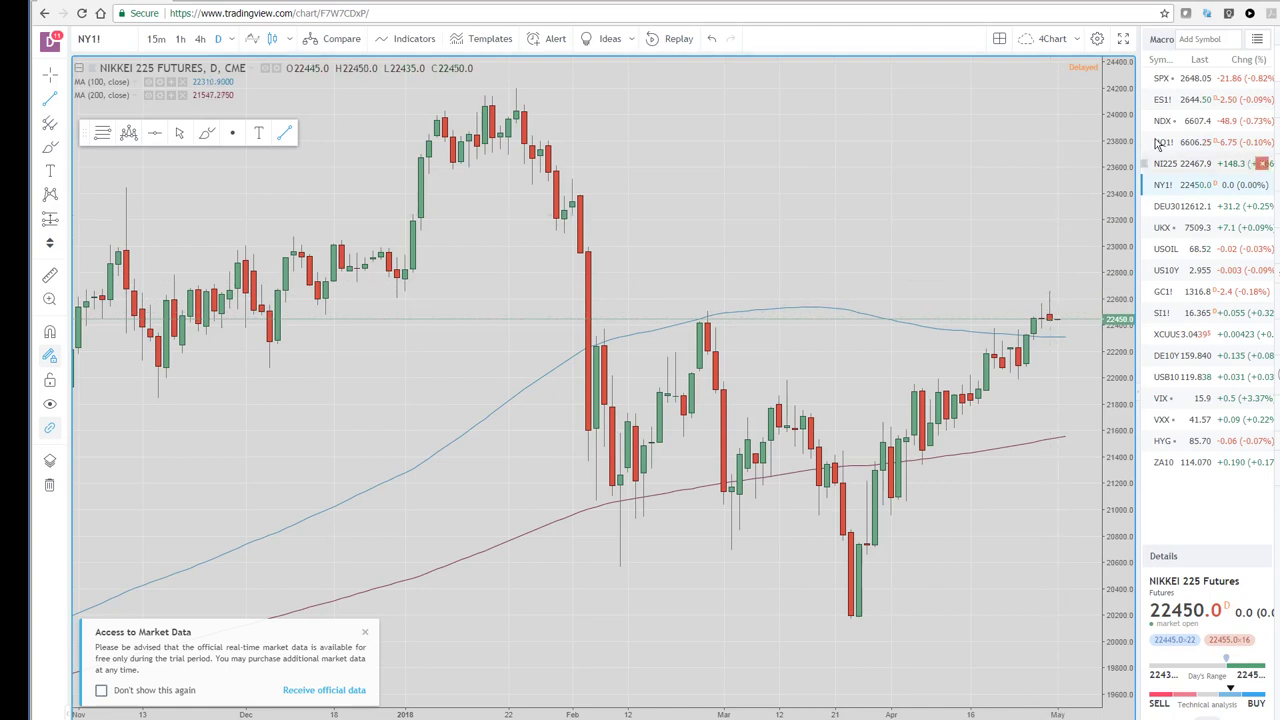
Switch the watchlist from Macro to the Currencies list
click(1257, 40)
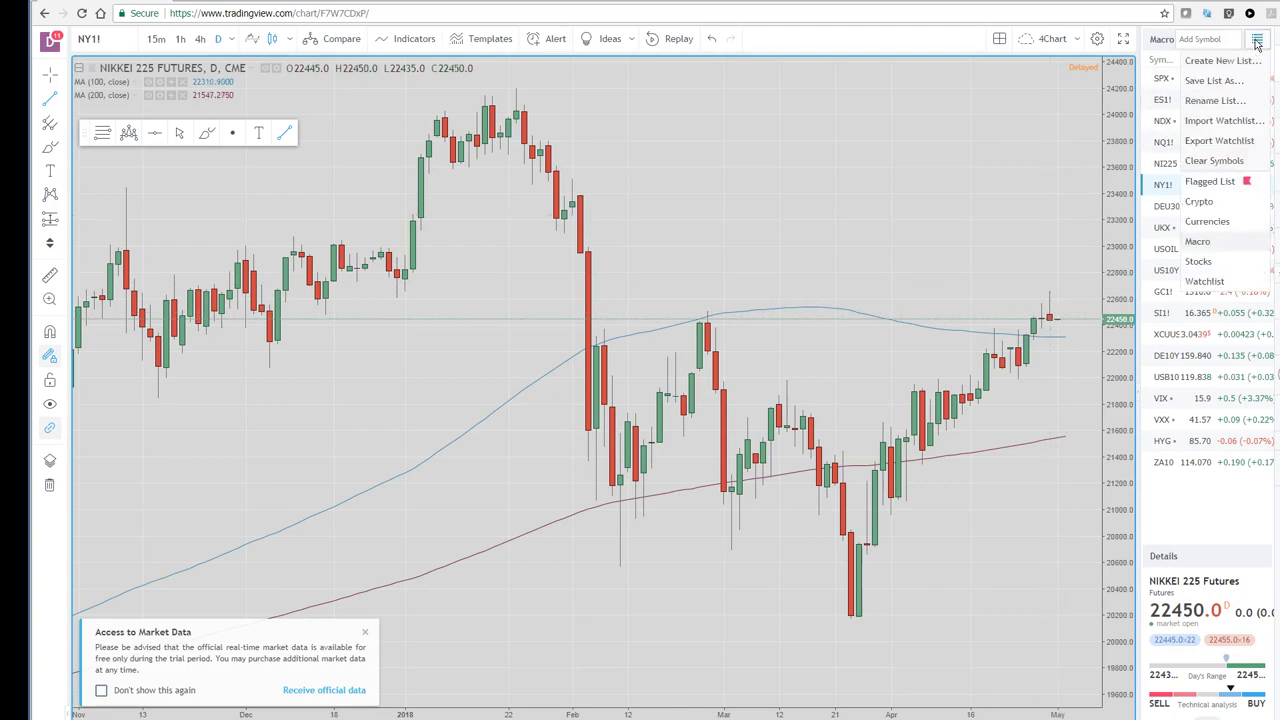
click(1205, 222)
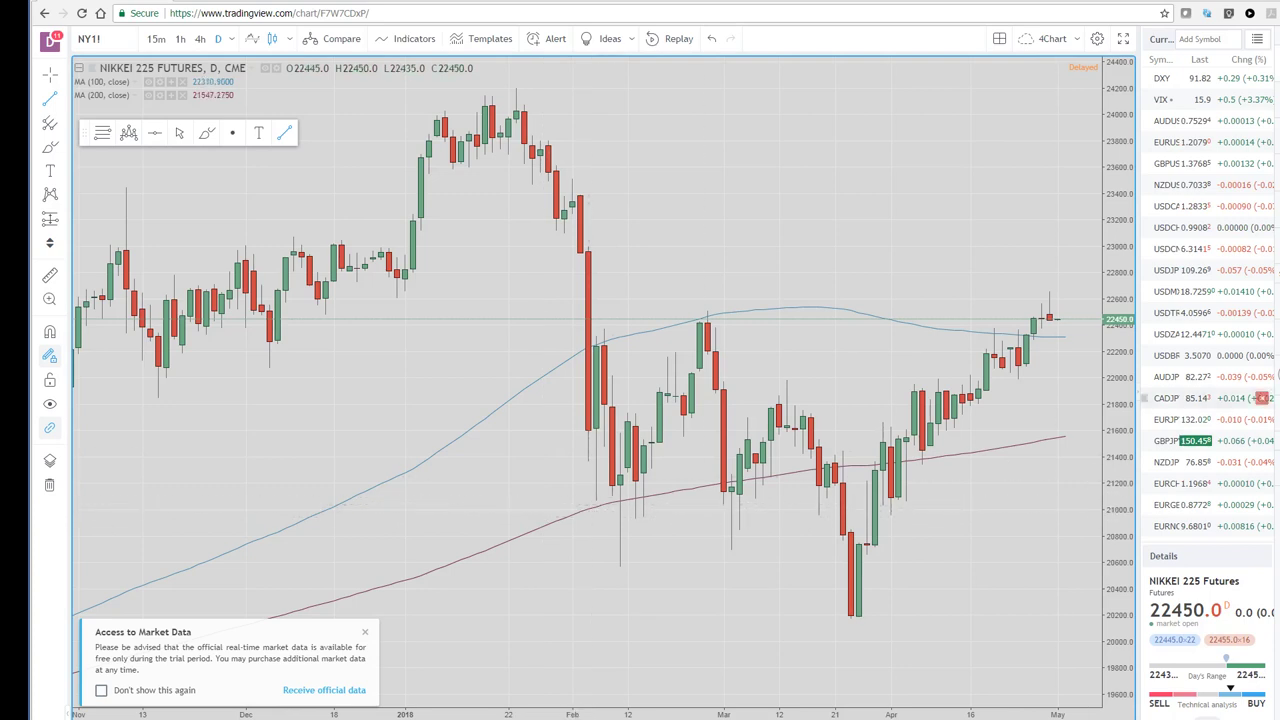
Open the EURUSD daily chart and zoom to frame its converging trendline triangle
click(1172, 145)
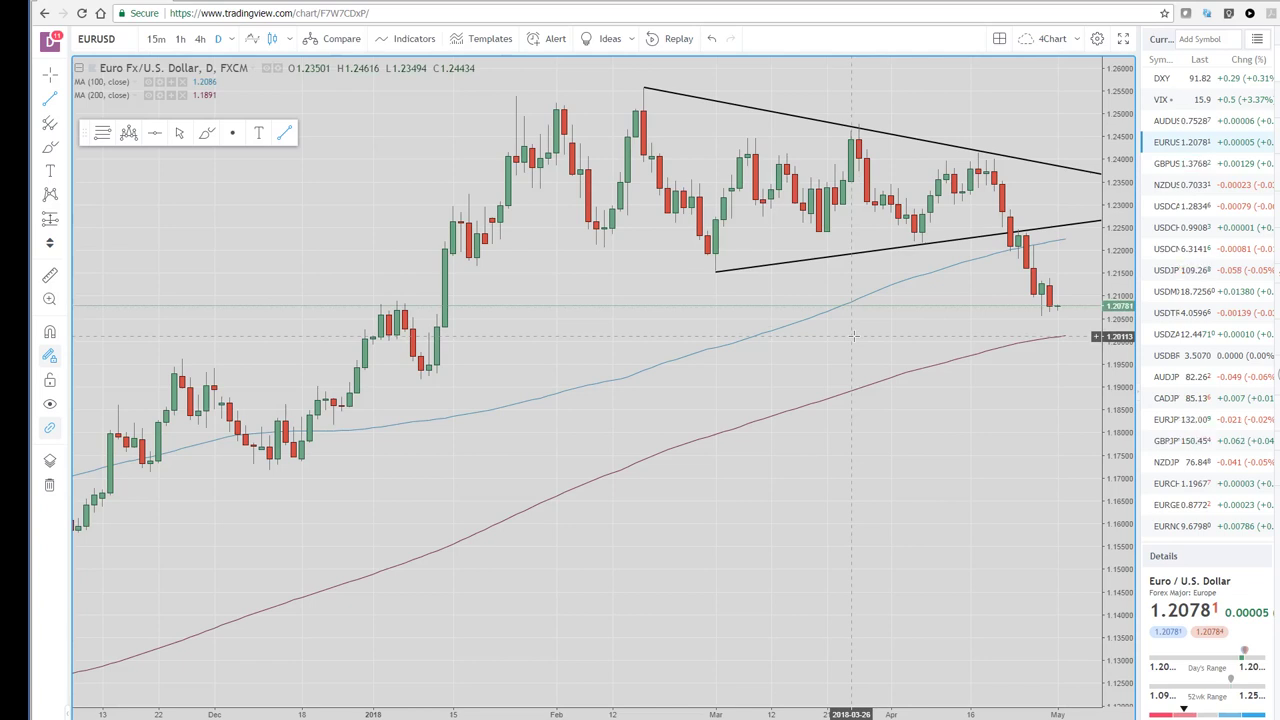
scroll(853, 336, down, 1)
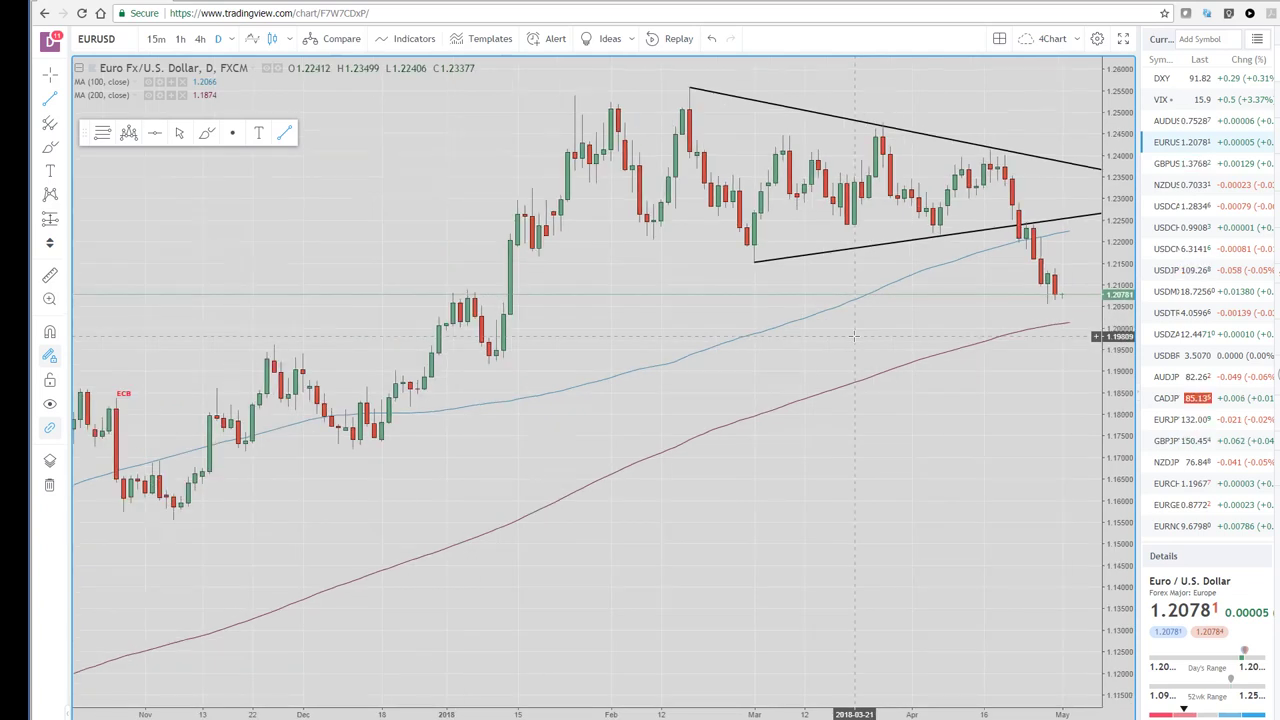
scroll(853, 336, up, 2)
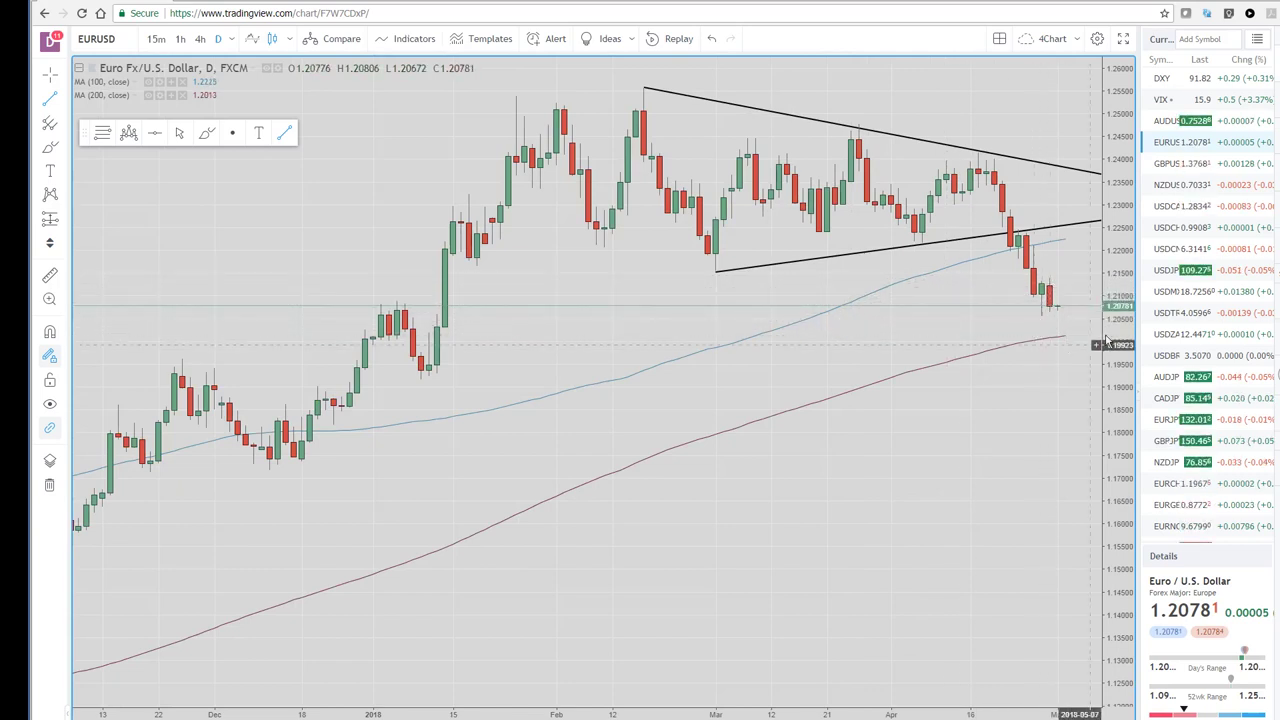
Open AUDUSD and restore the 4Chart layout with 60, 240, daily and weekly panes
click(1166, 121)
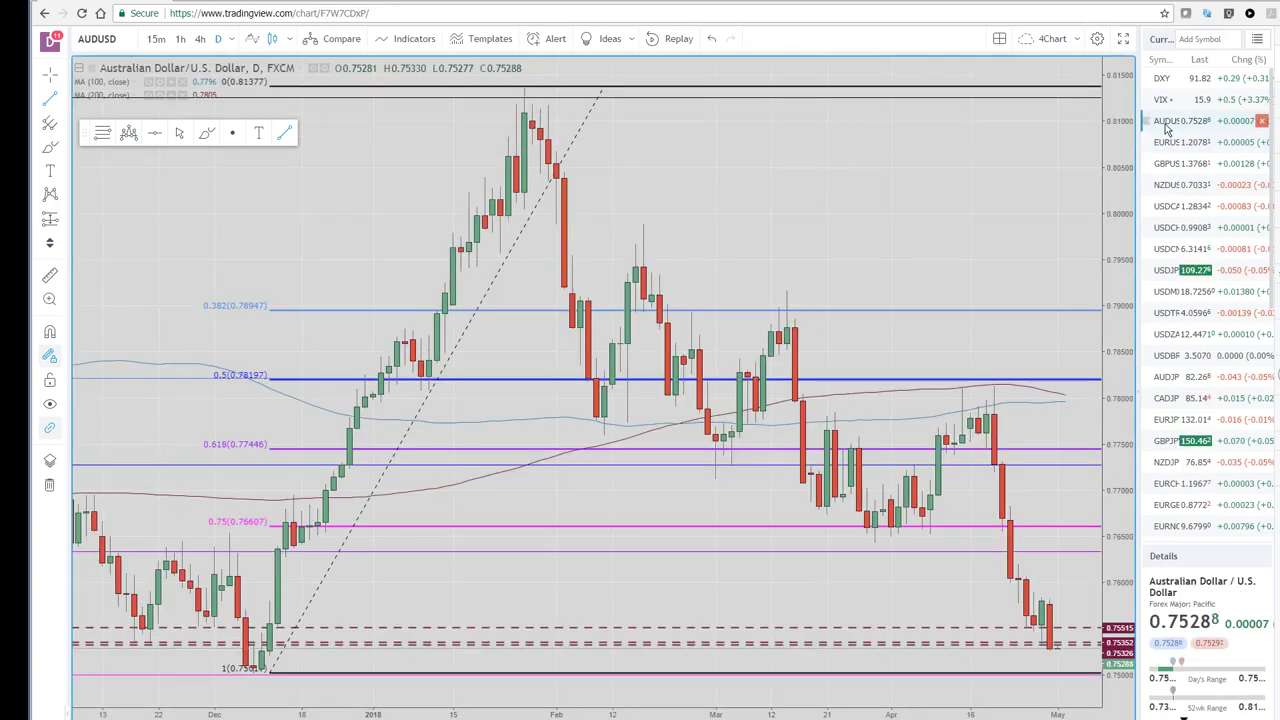
scroll(950, 450, up, 2)
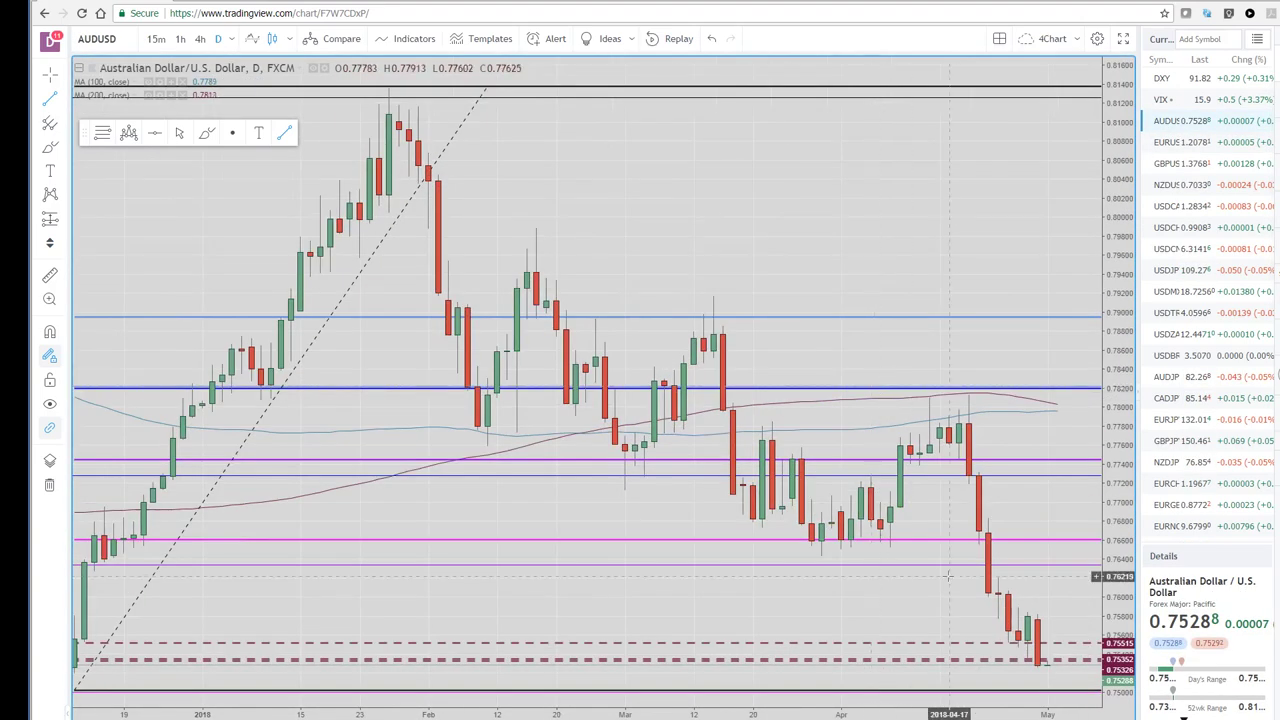
scroll(977, 645, down, 1)
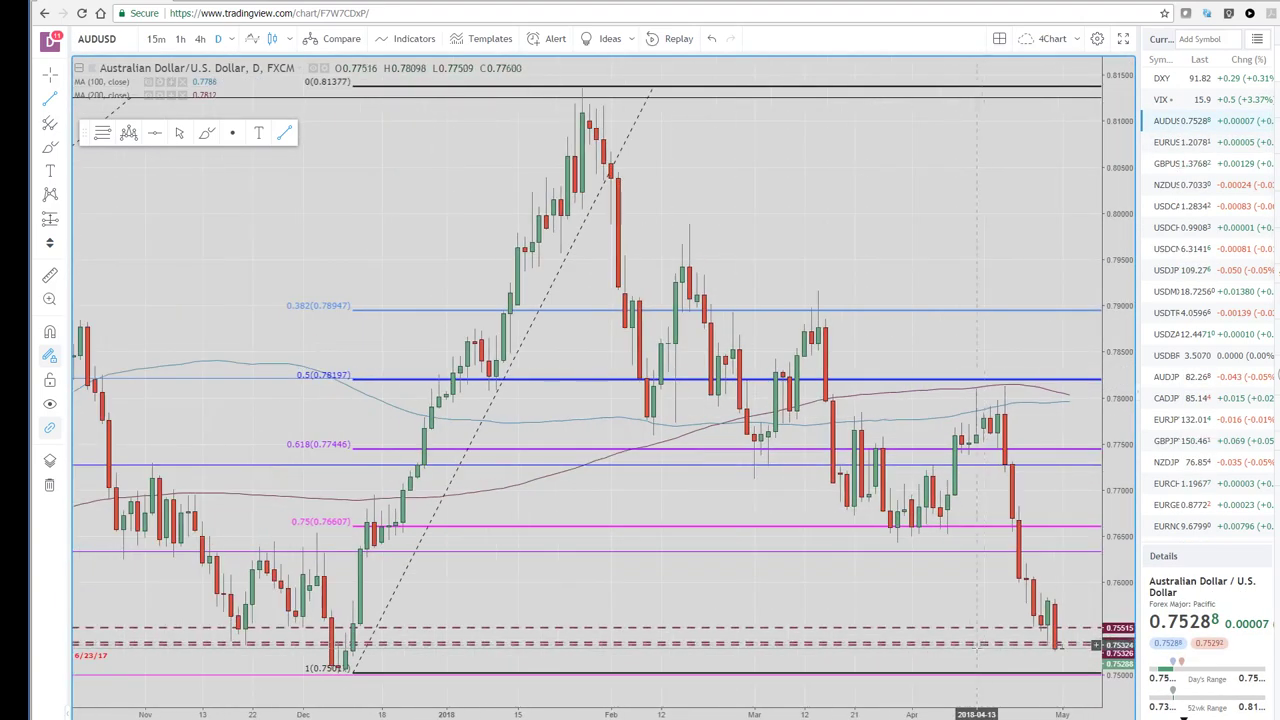
scroll(782, 660, down, 1)
scroll(782, 660, down, 1)
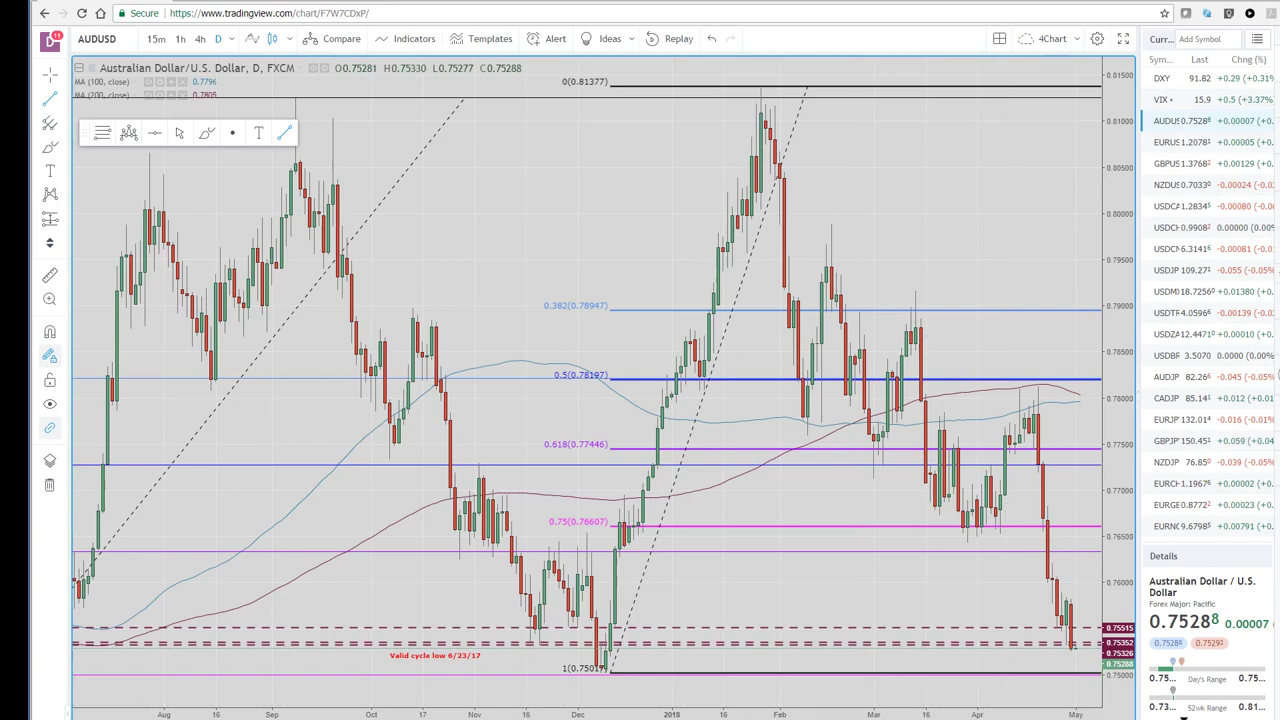
click(1124, 708)
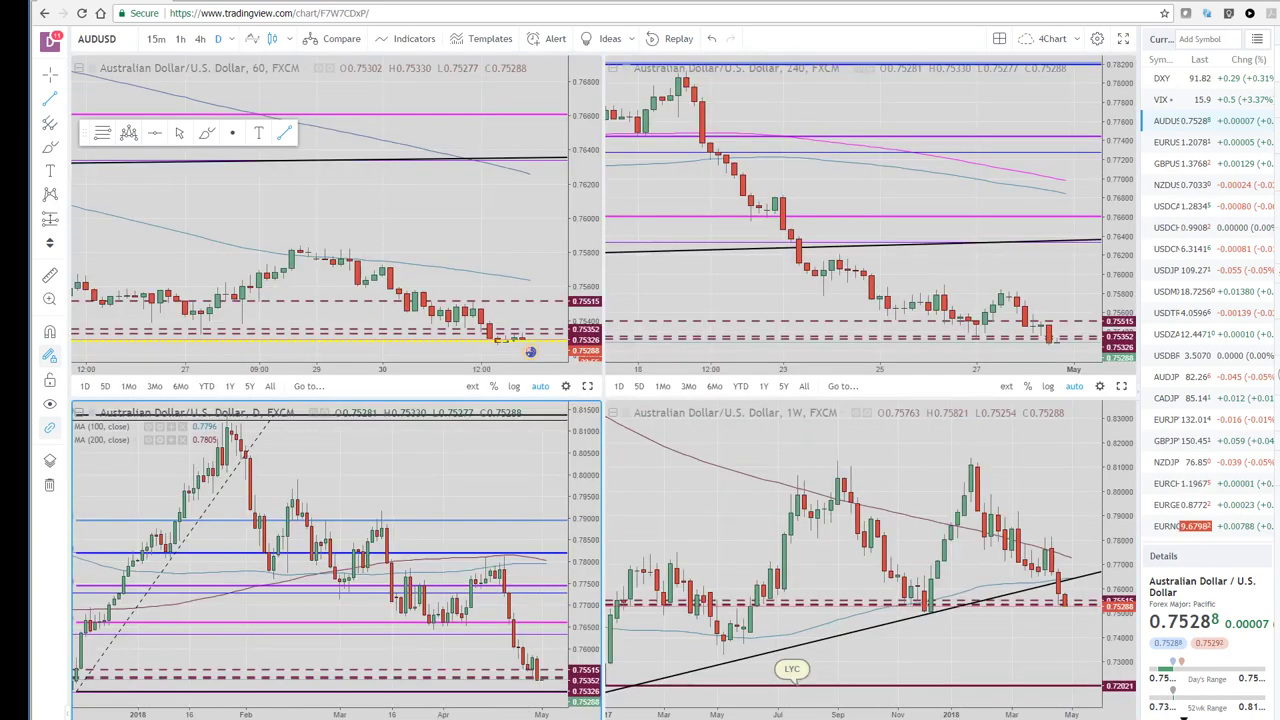
Maximize the 1W AUDUSD pane and zoom through its history around the rising trendline
click(1124, 708)
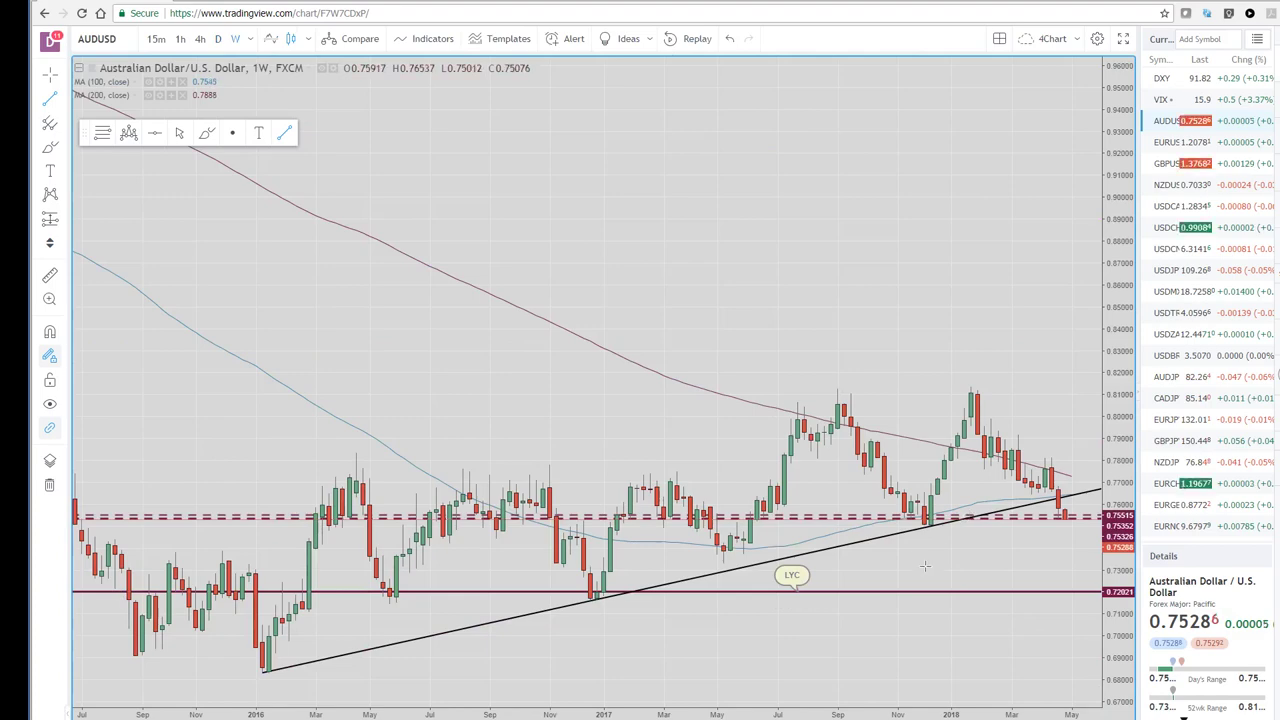
scroll(928, 557, up, 5)
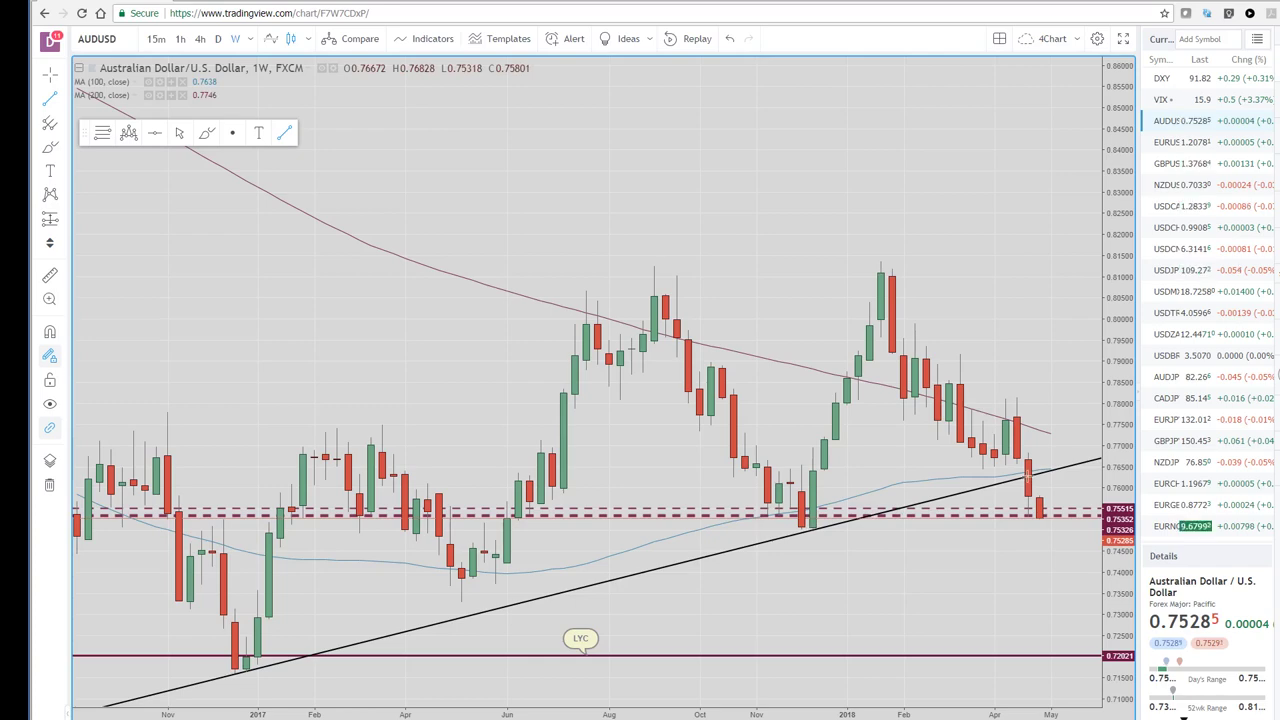
scroll(600, 400, down, 5)
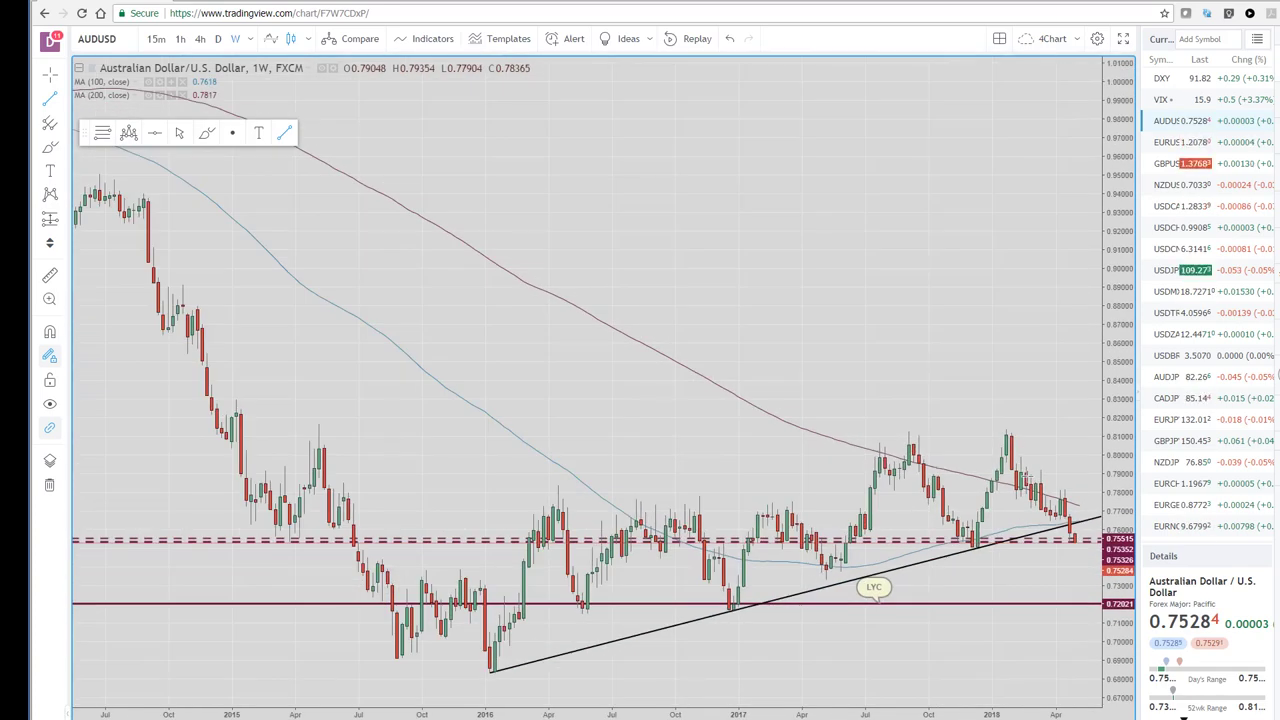
scroll(604, 410, up, 5)
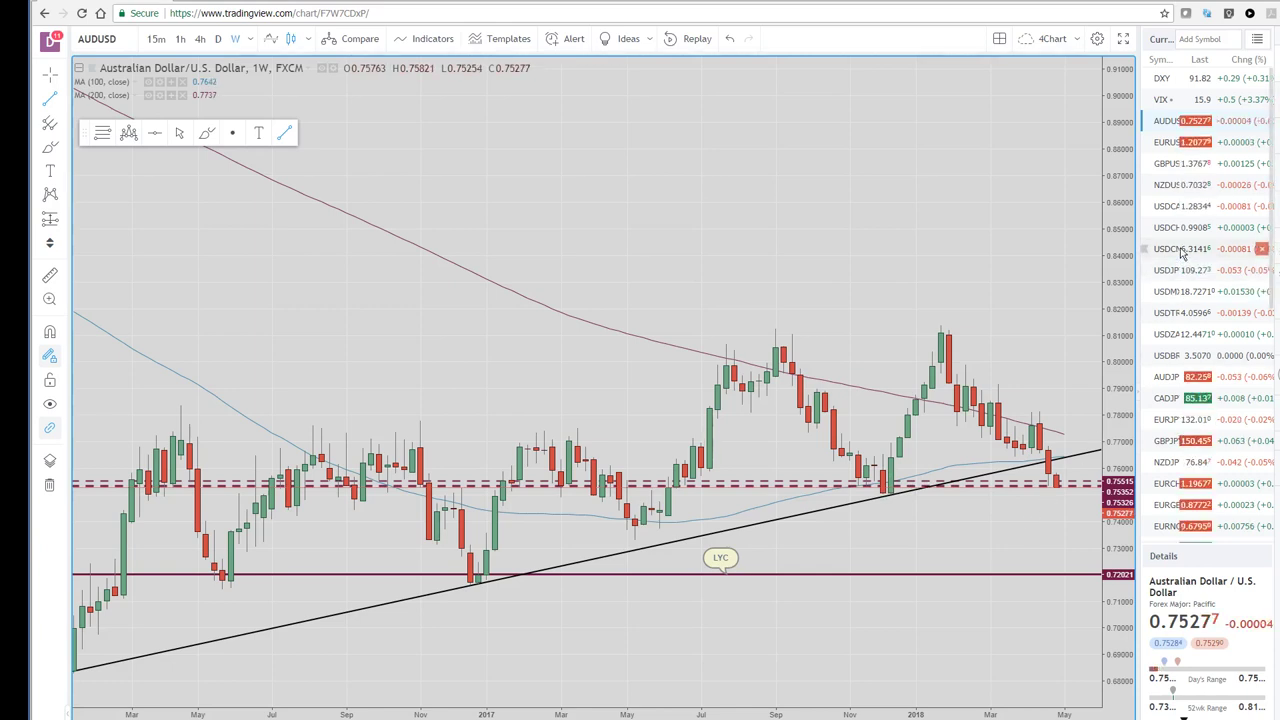
Switch to weekly NZDUSD and anchor a Fibonacci retracement at the 0.67827 late-2017 low
click(1167, 190)
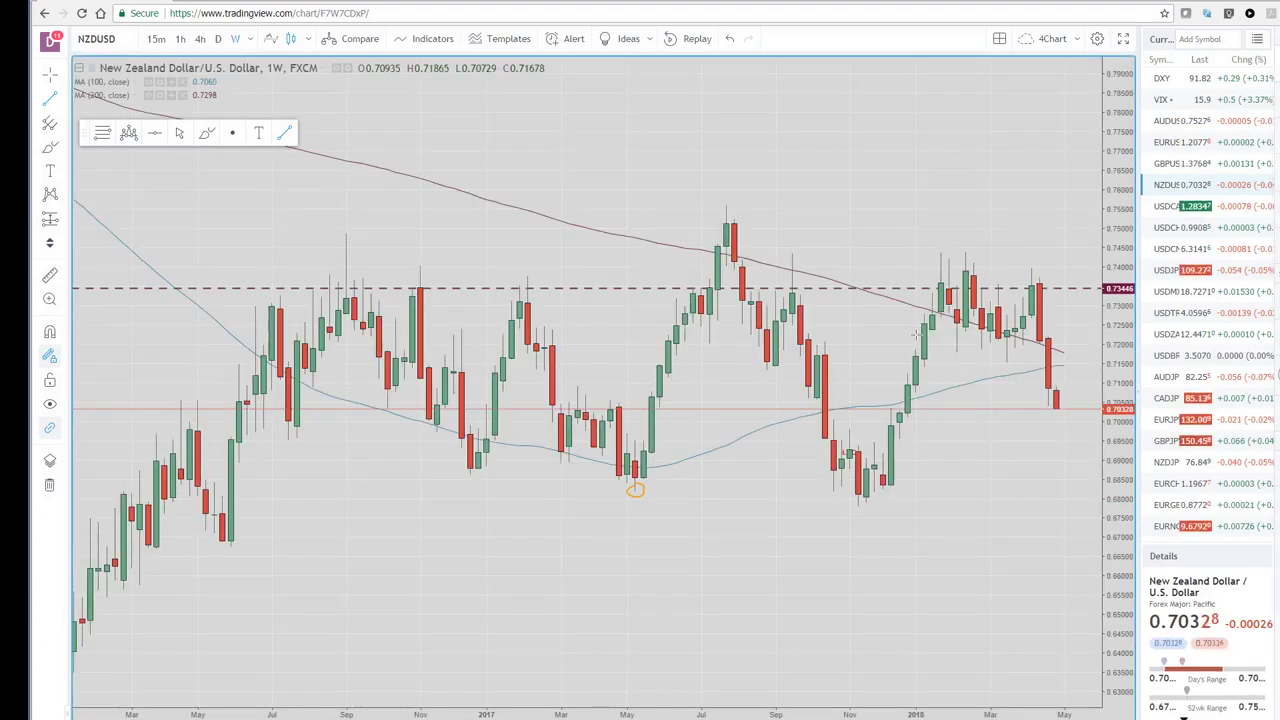
scroll(828, 407, up, 3)
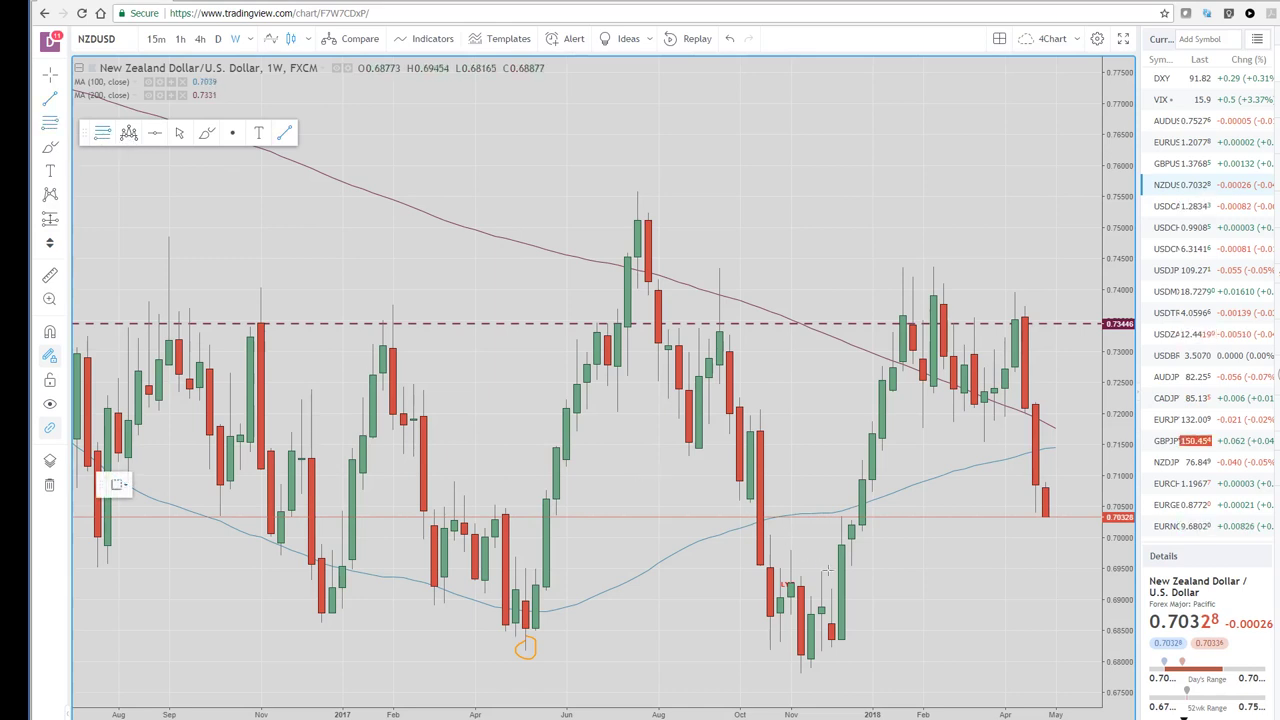
click(799, 671)
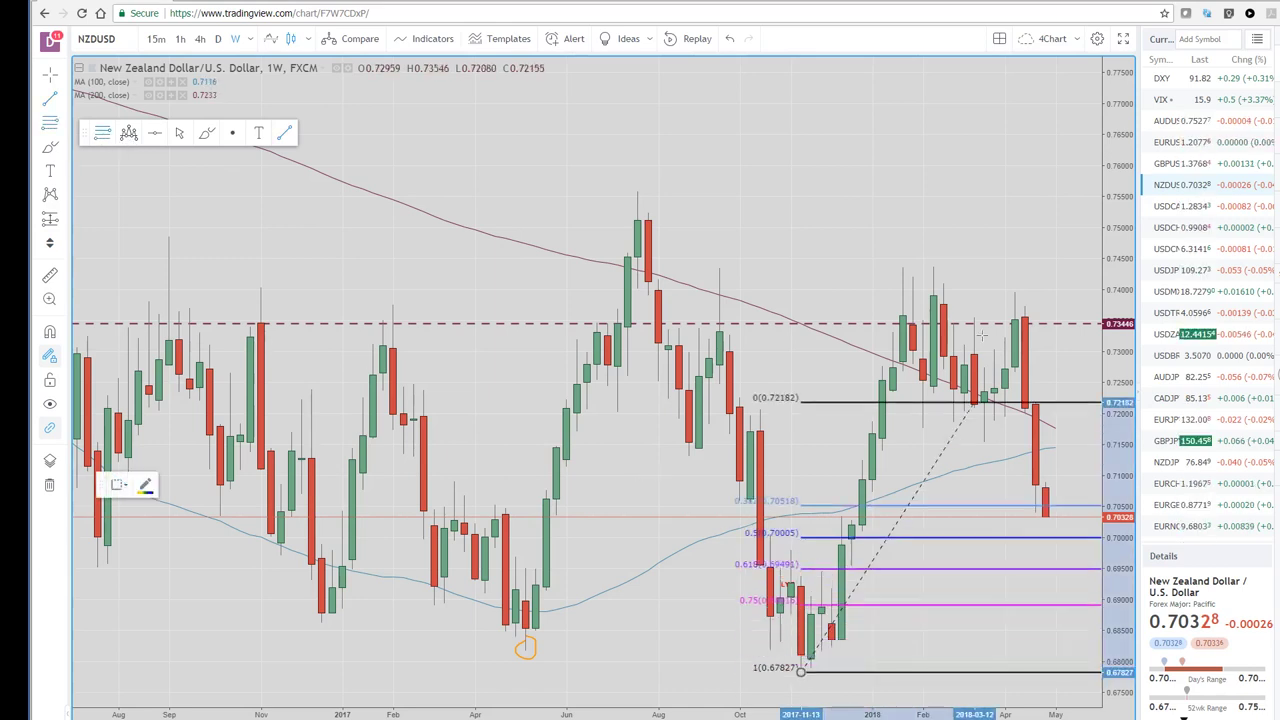
Place the retracement's top anchor at the 0.74386 high
click(1002, 265)
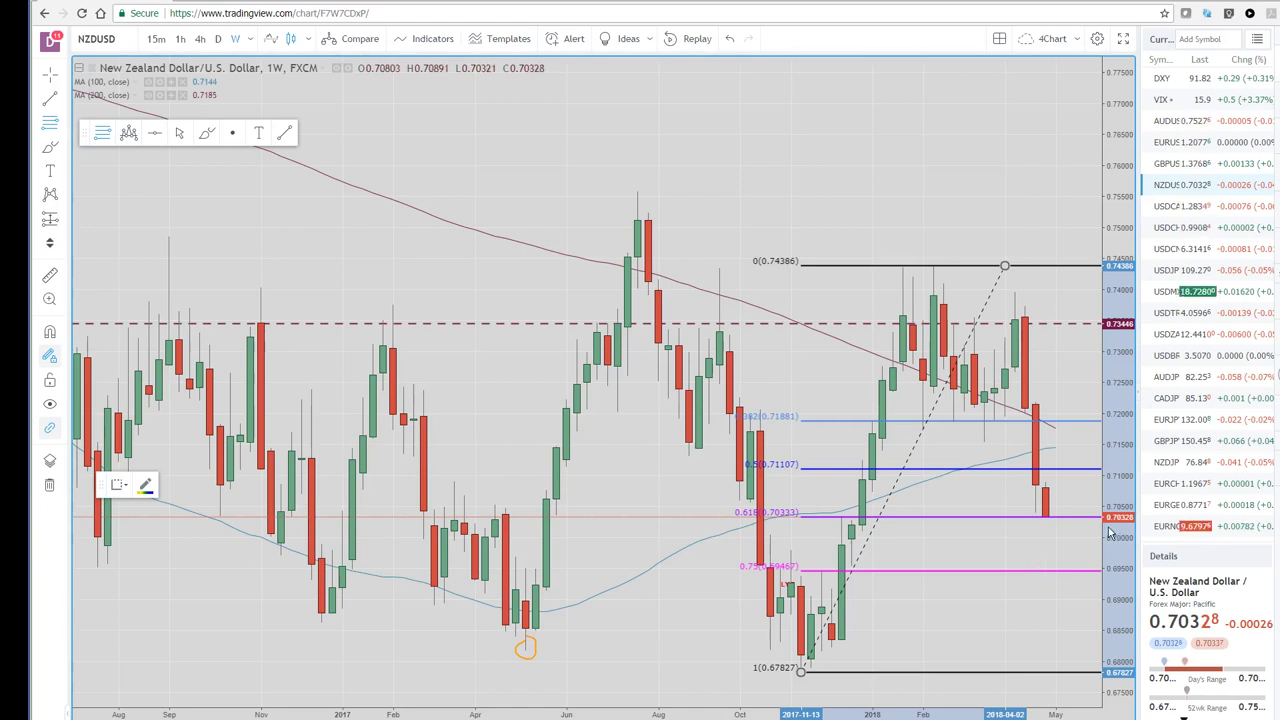
Open USDJPY, maximize its daily pane from the 4Chart layout, and zoom in on the Fibonacci levels
click(1168, 272)
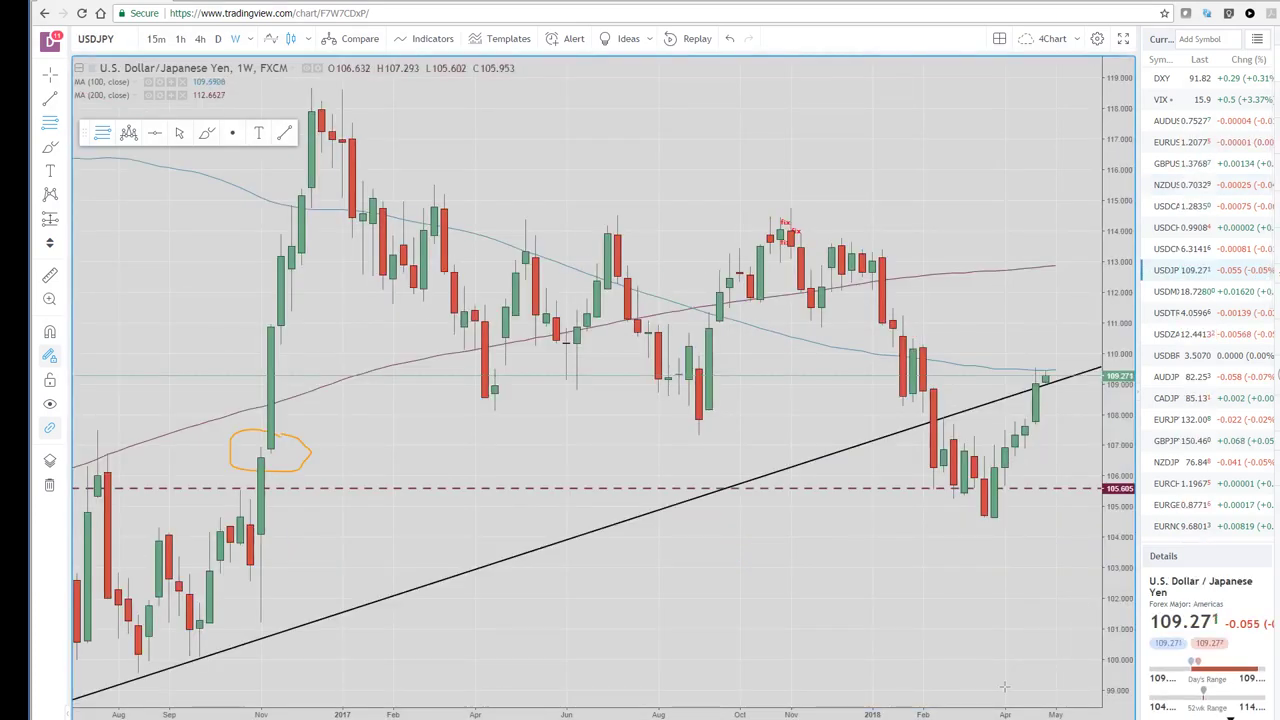
key(alt+Return)
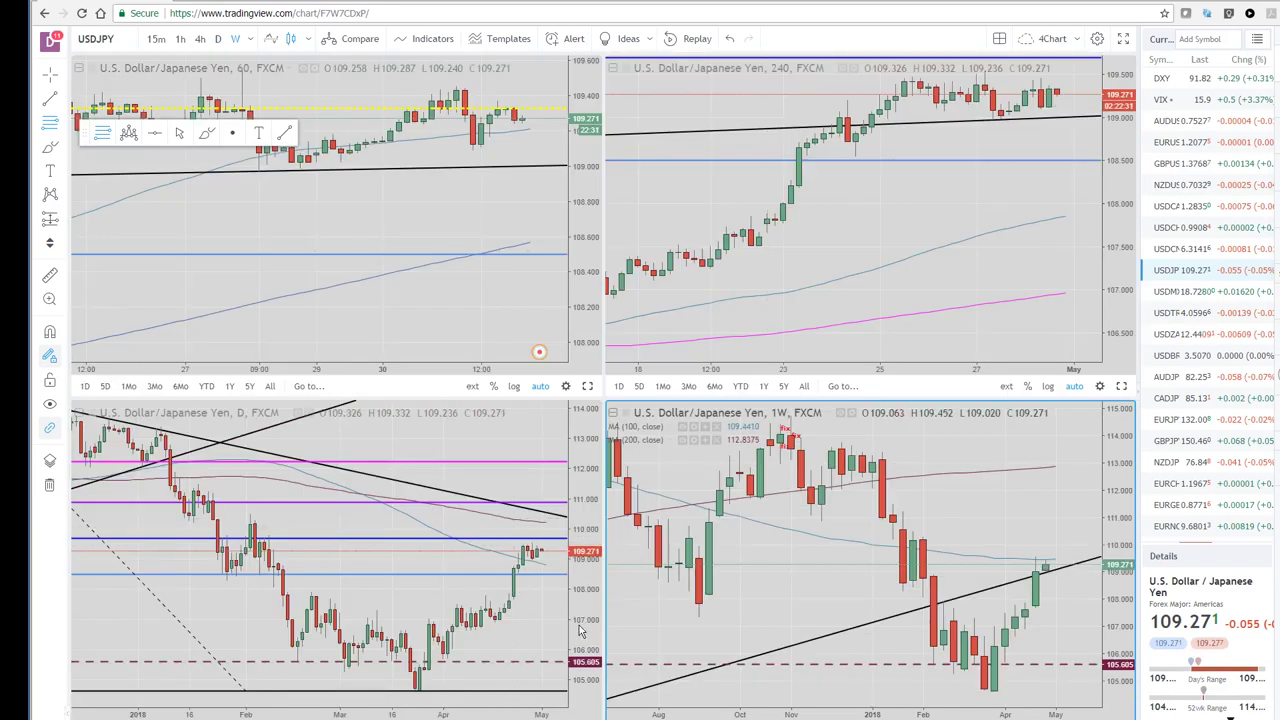
click(520, 470)
key(alt+Return)
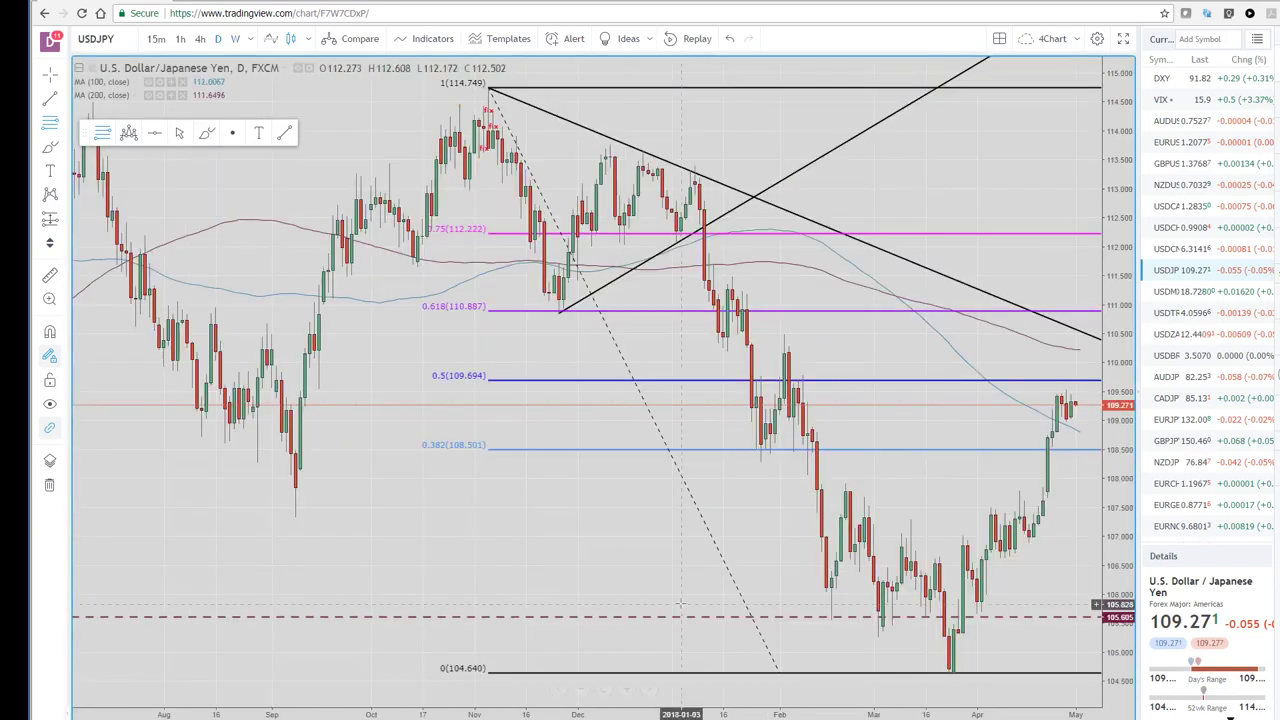
scroll(680, 605, up, 3)
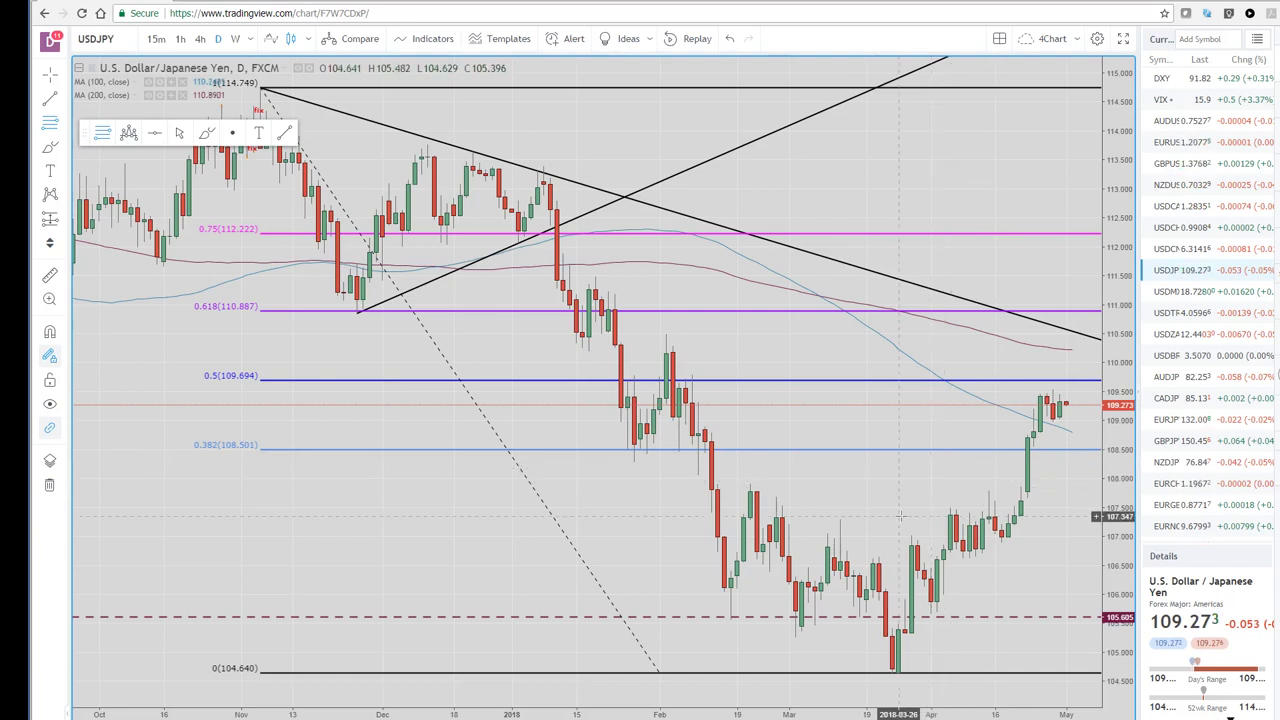
scroll(900, 516, up, 1)
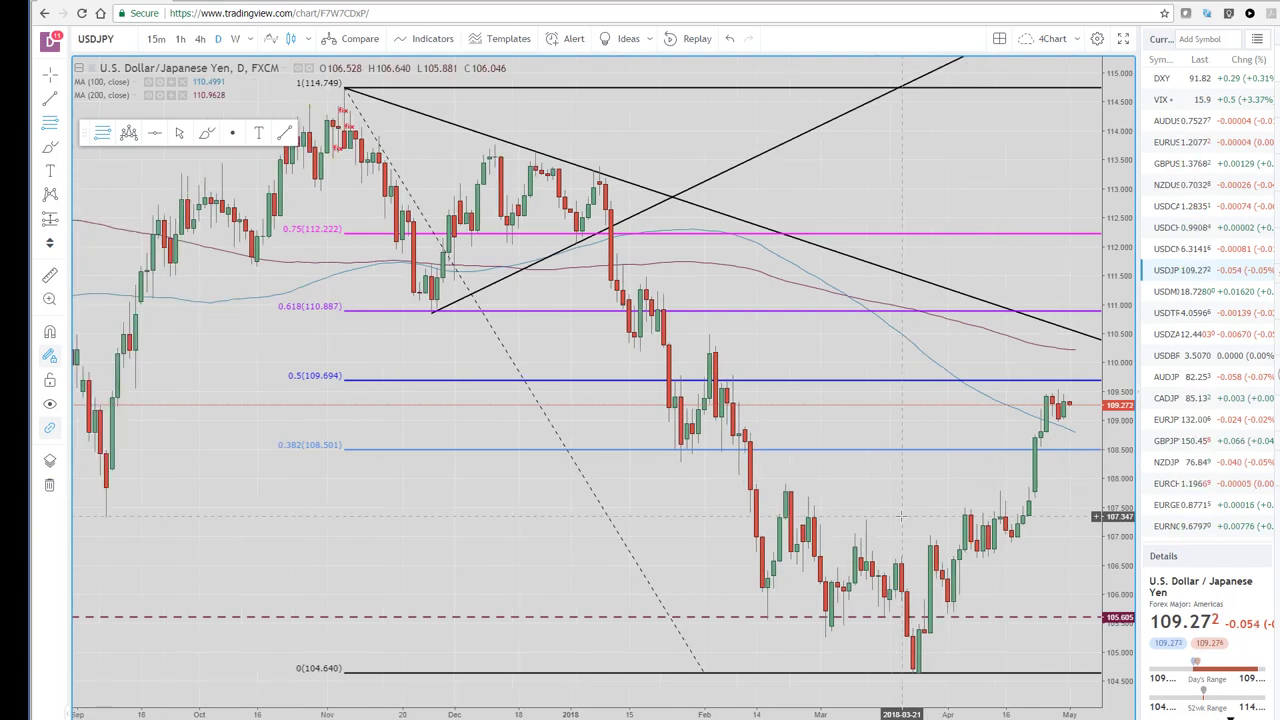
scroll(900, 516, up, 1)
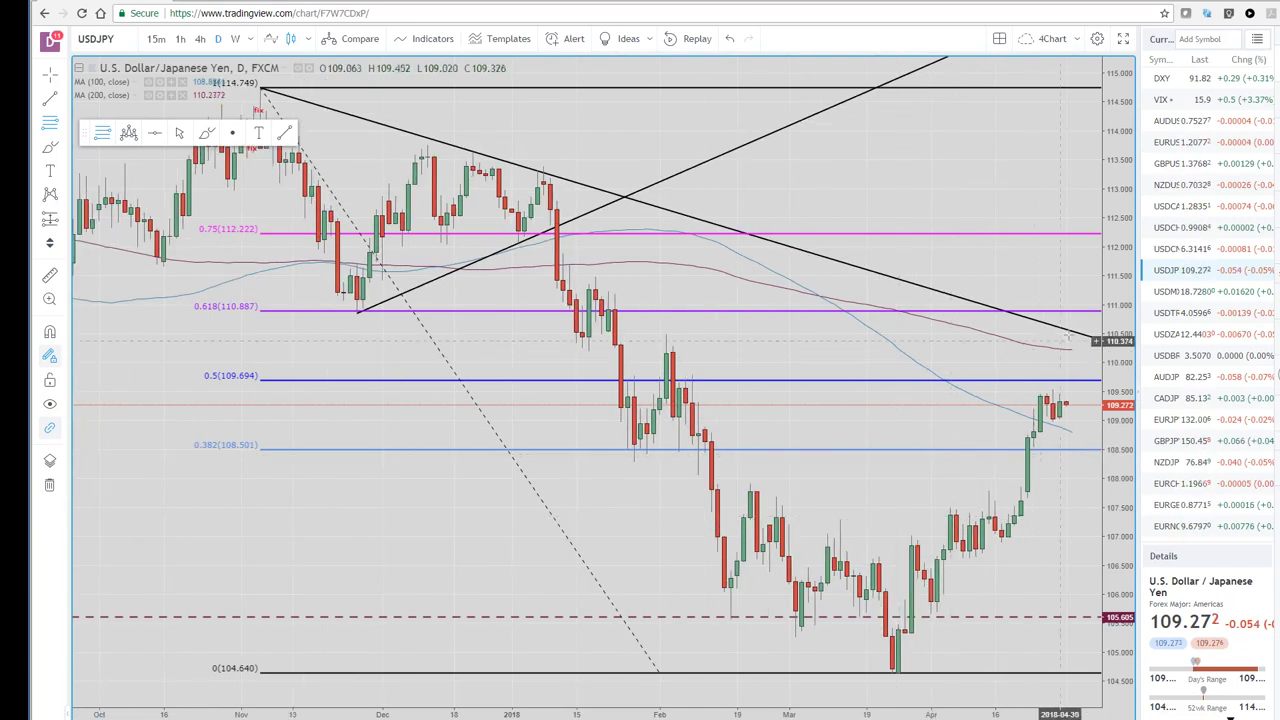
Select USDCHF from the watchlist to display its daily chart
click(1172, 230)
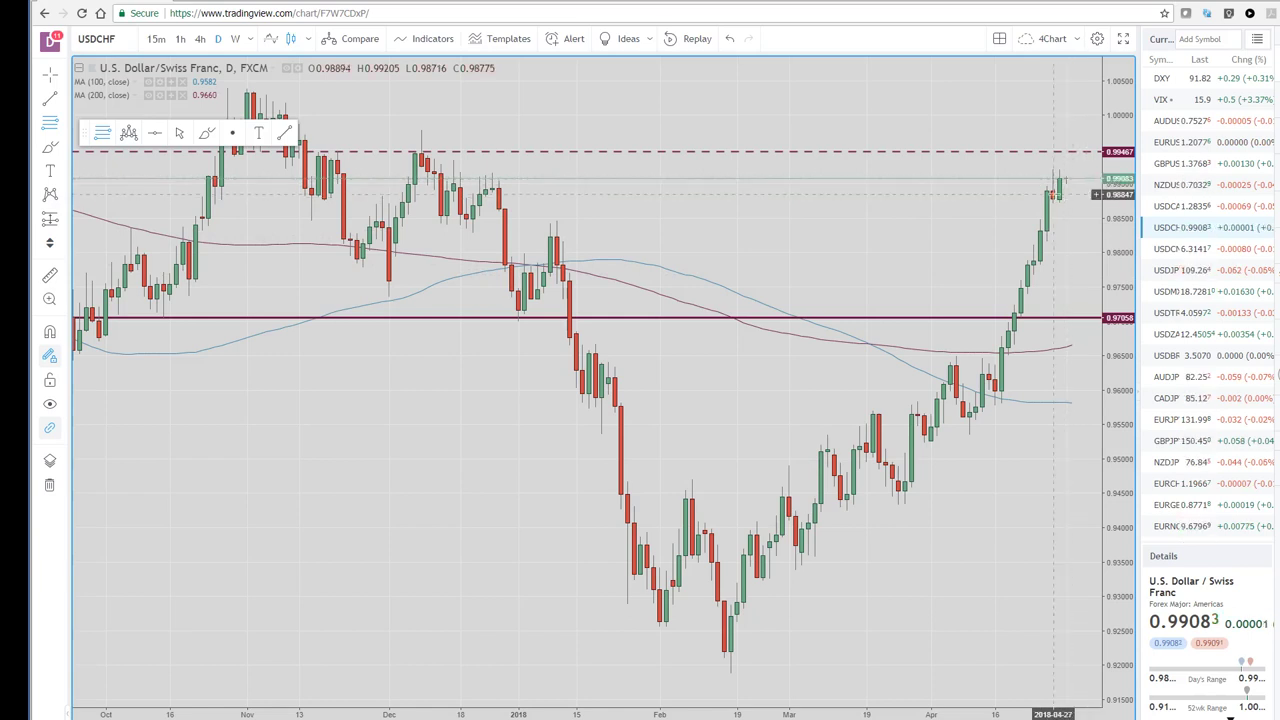
scroll(948, 295, up, 1)
scroll(948, 295, up, 1)
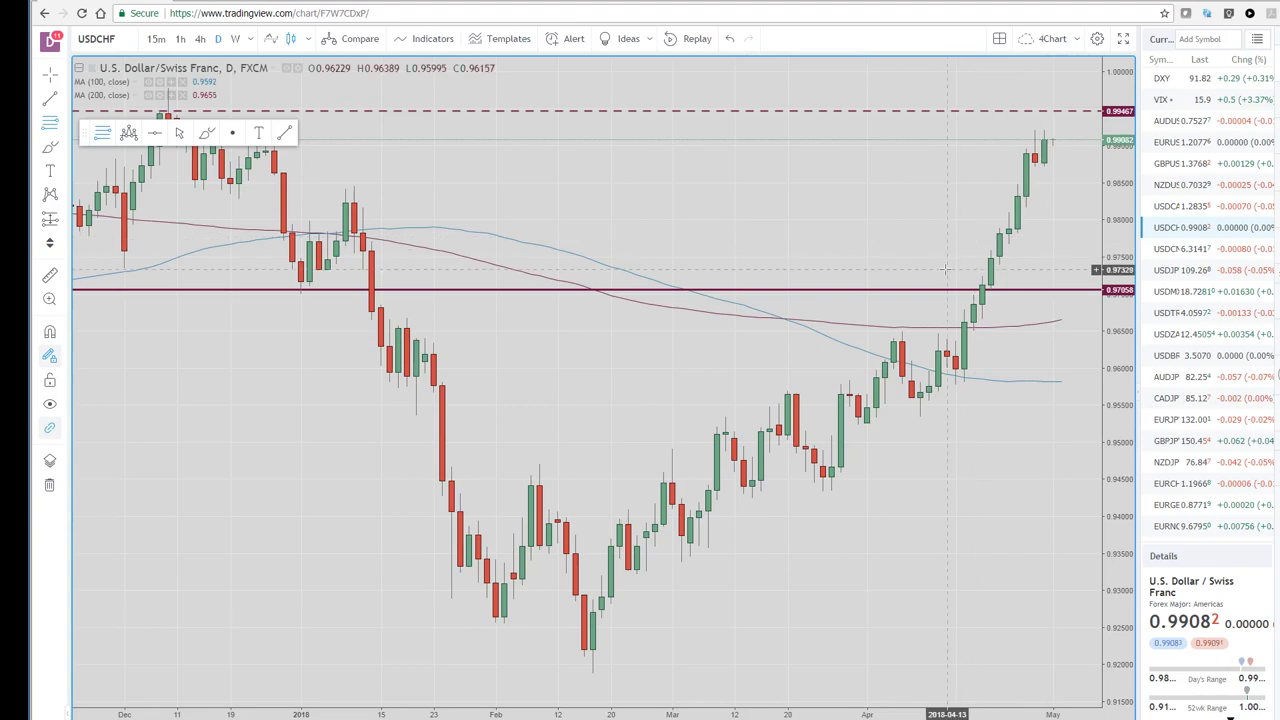
scroll(813, 325, down, 5)
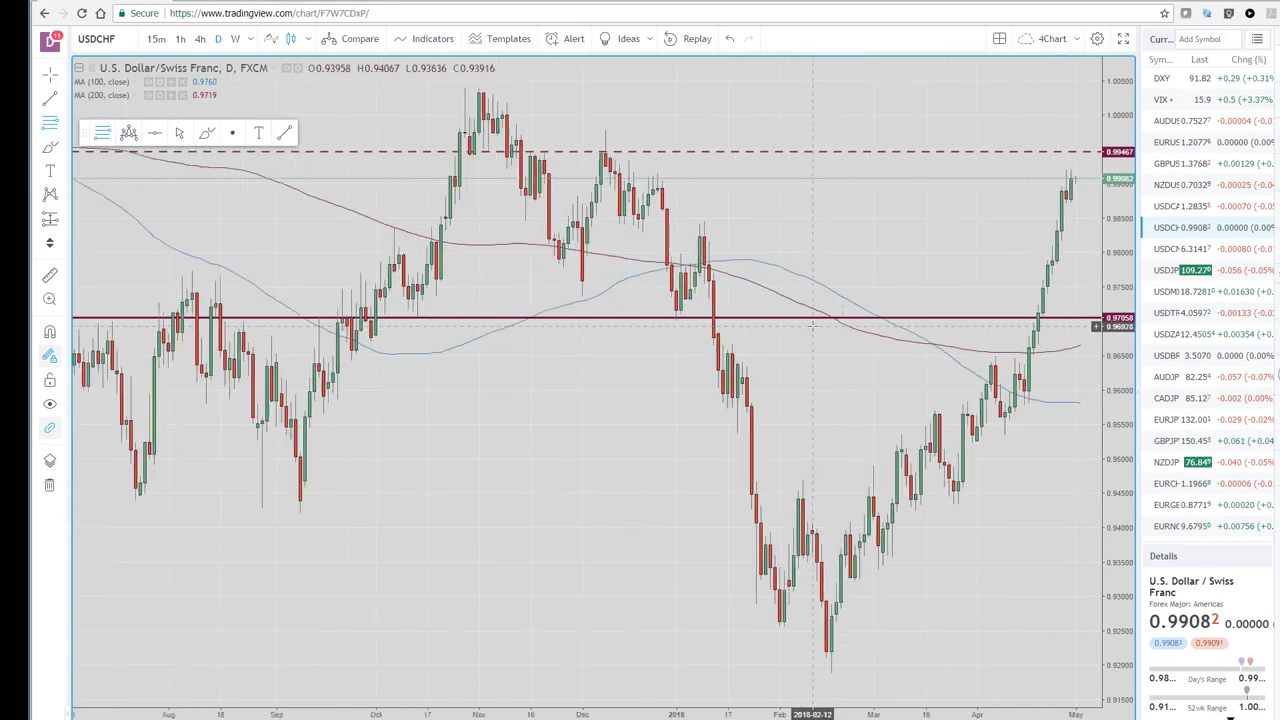
scroll(813, 325, down, 3)
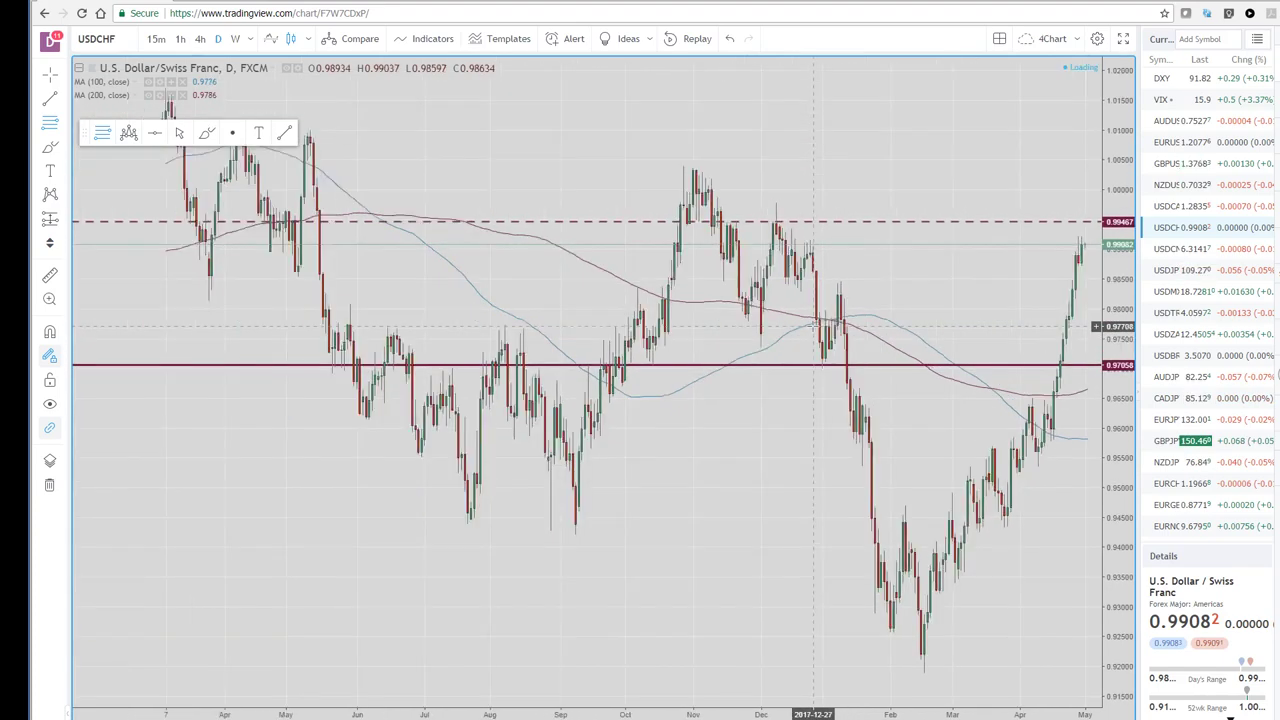
scroll(813, 325, up, 4)
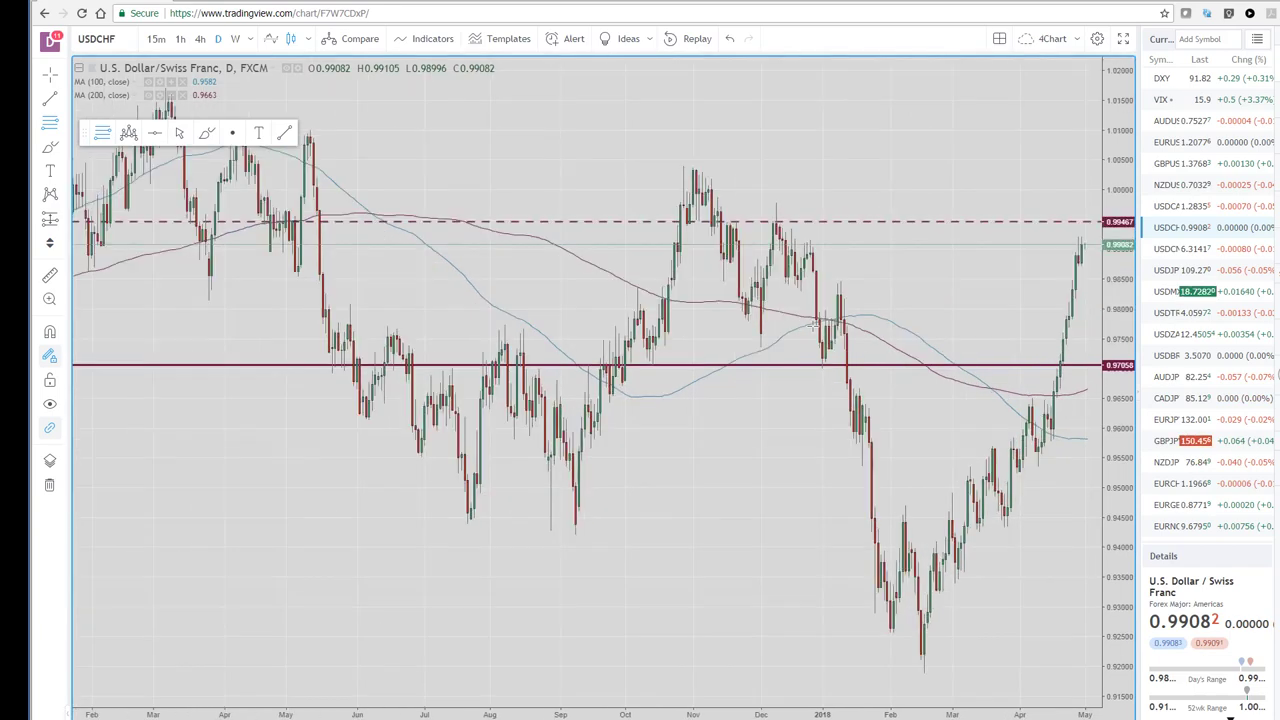